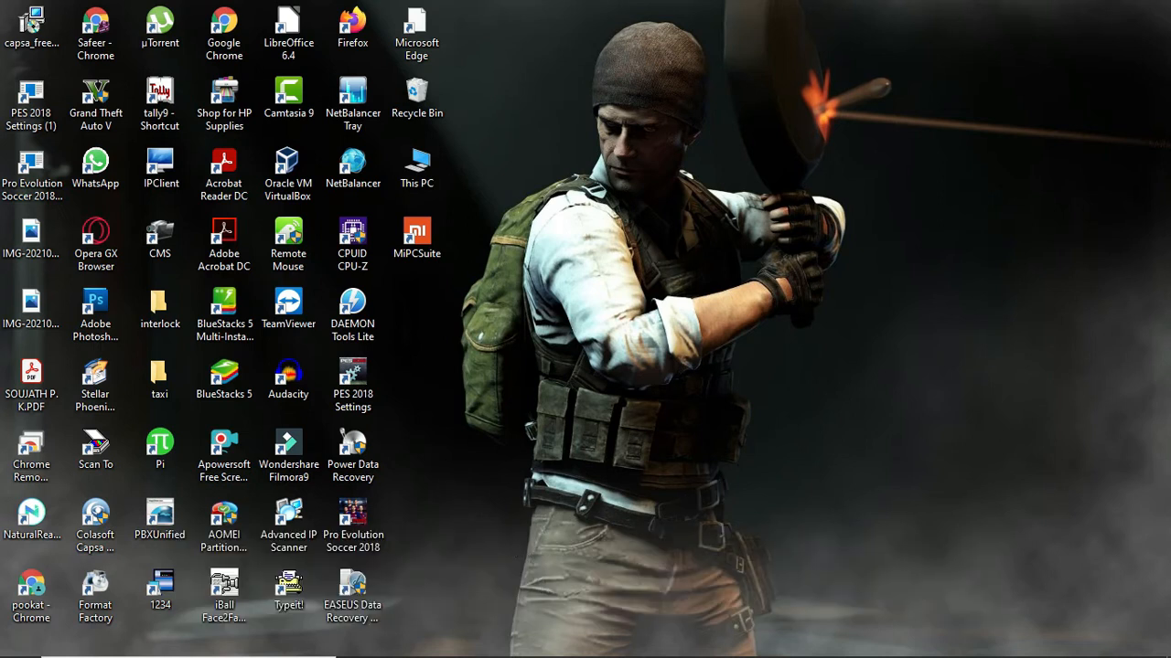
# Launch Google Chrome from the Windows taskbar.
pyautogui.moveTo(460, 651)
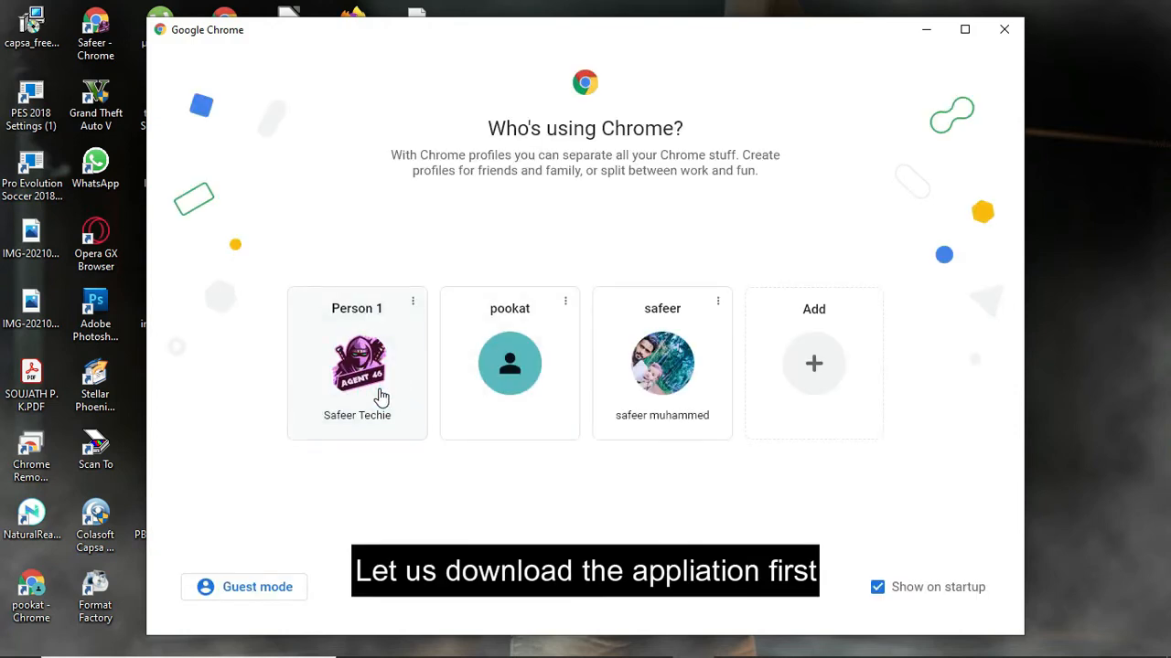
# Choose the Chrome profile and search Google for 'xampp'.
pyautogui.click(378, 397)
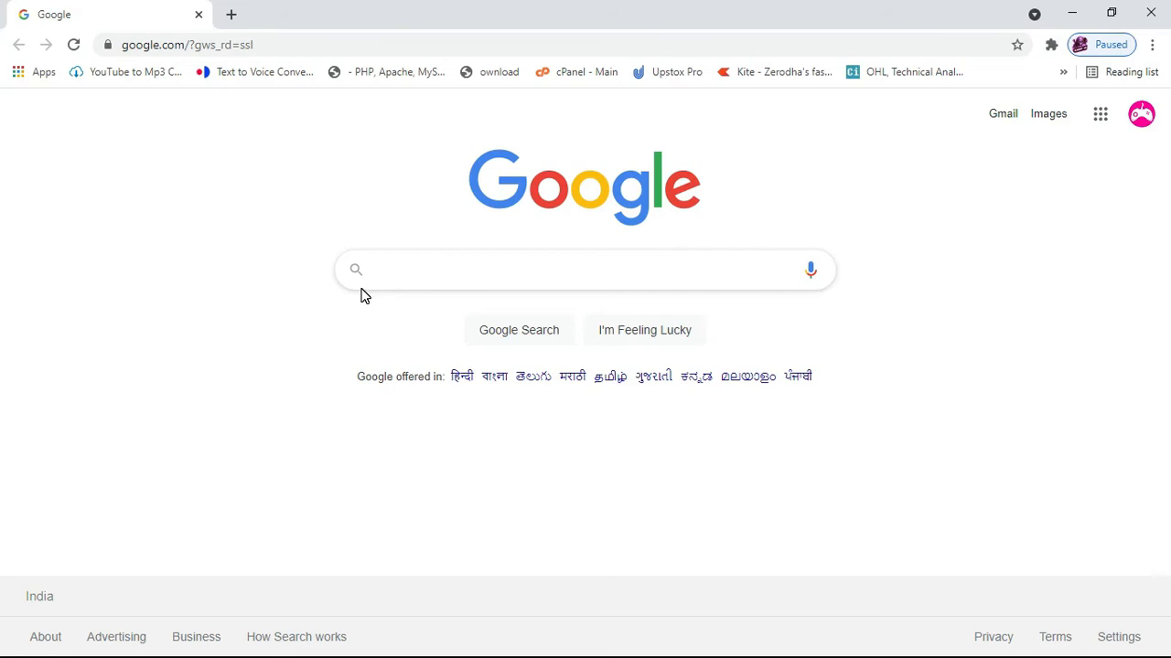
pyautogui.write('xa')
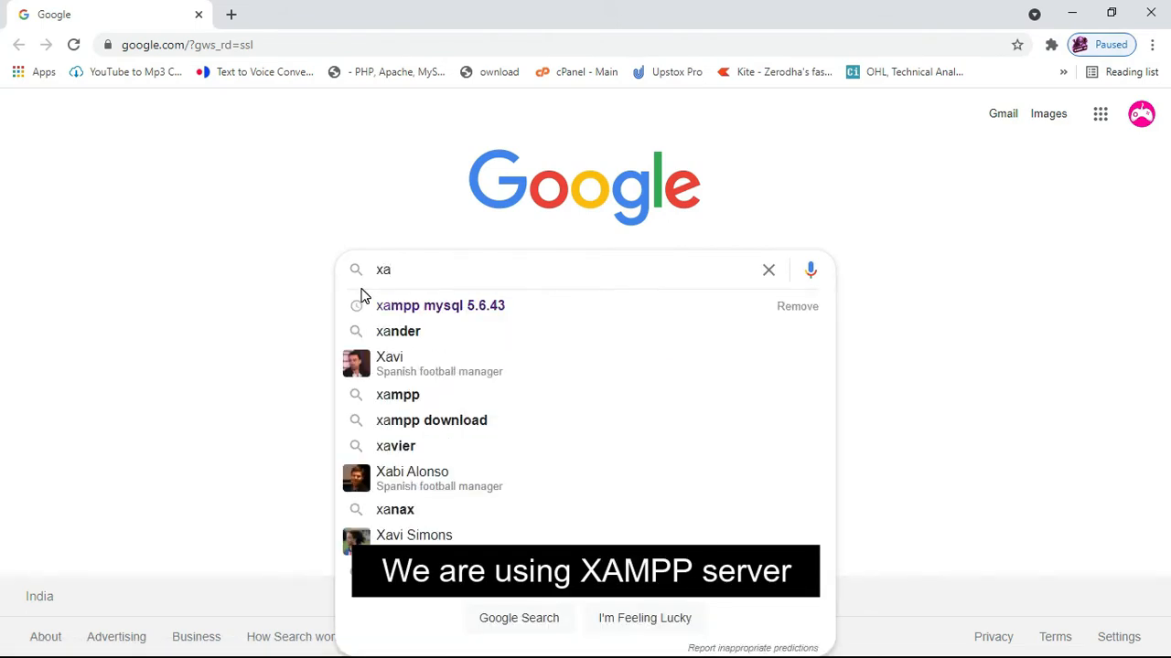
pyautogui.write('mpp')
pyautogui.press('Return')
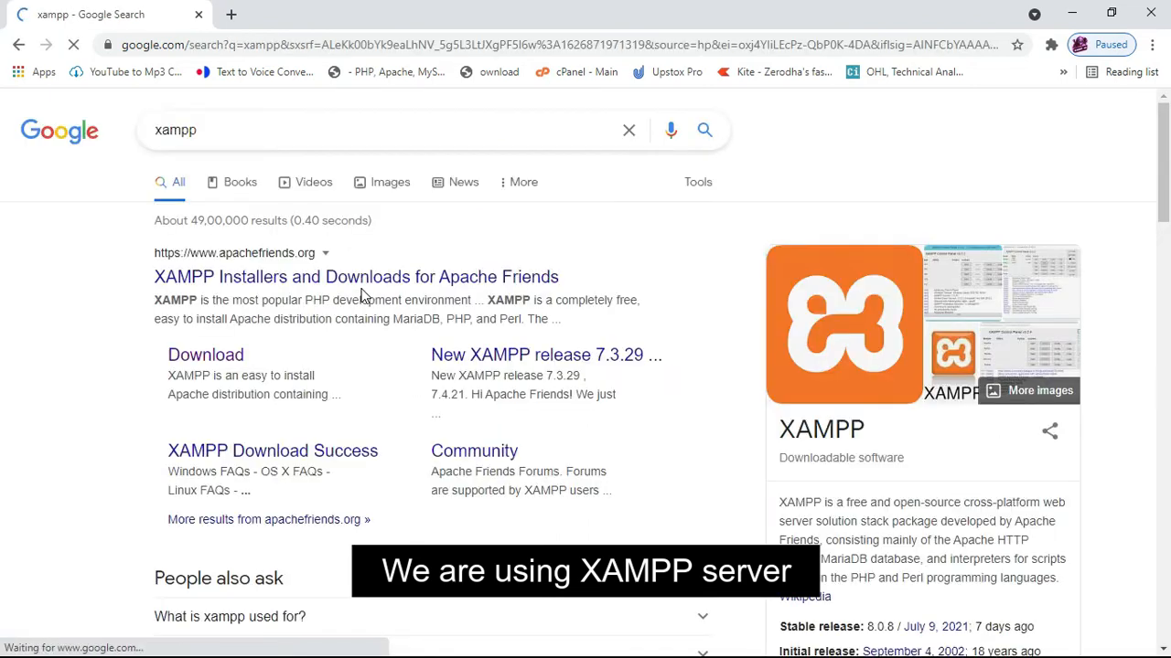
# Download the 64-bit XAMPP Windows installer from Apache Friends and keep the file.
pyautogui.click(231, 366)
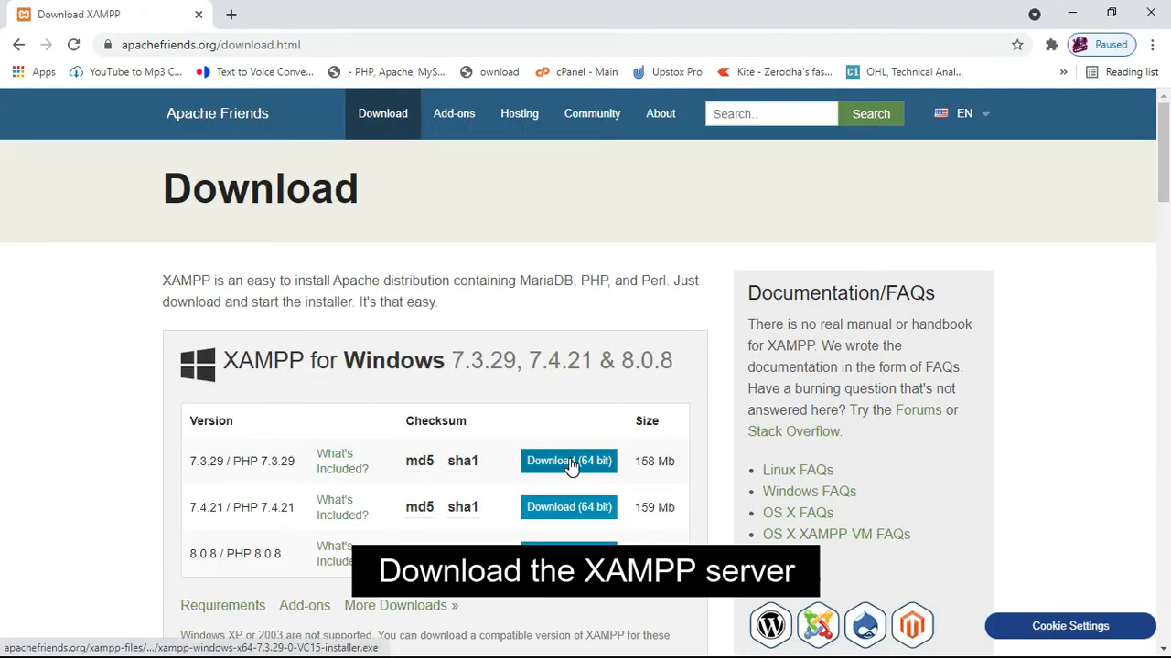
pyautogui.click(569, 553)
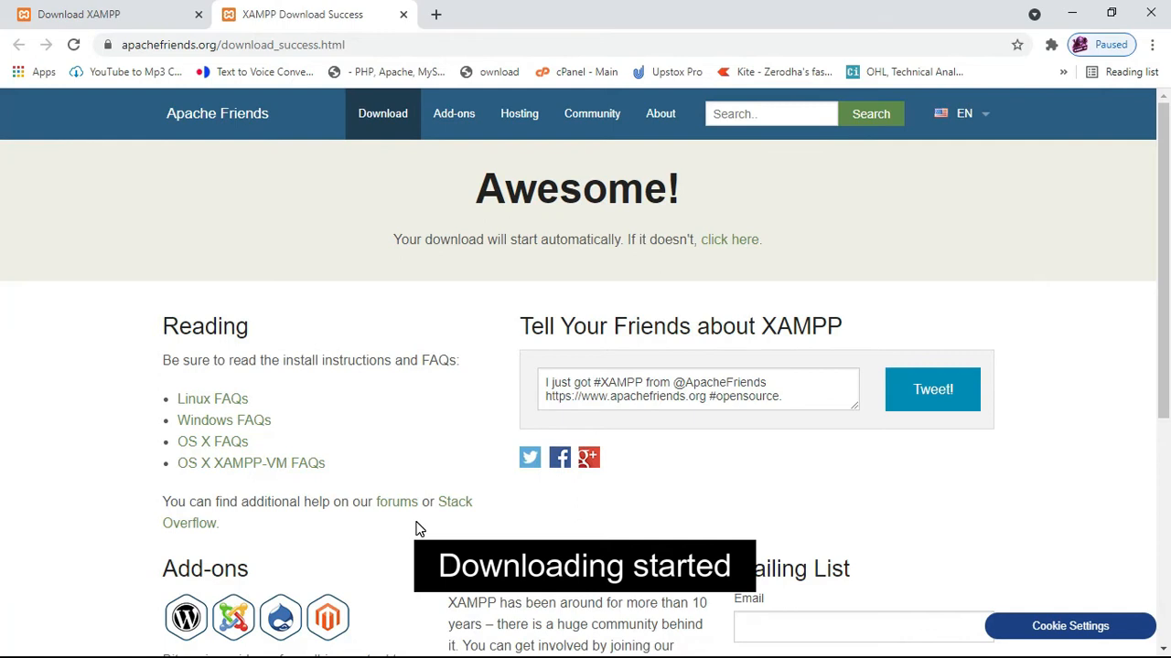
pyautogui.scroll(-3, 417, 529)
pyautogui.scroll(-1, 416, 529)
pyautogui.click(320, 633)
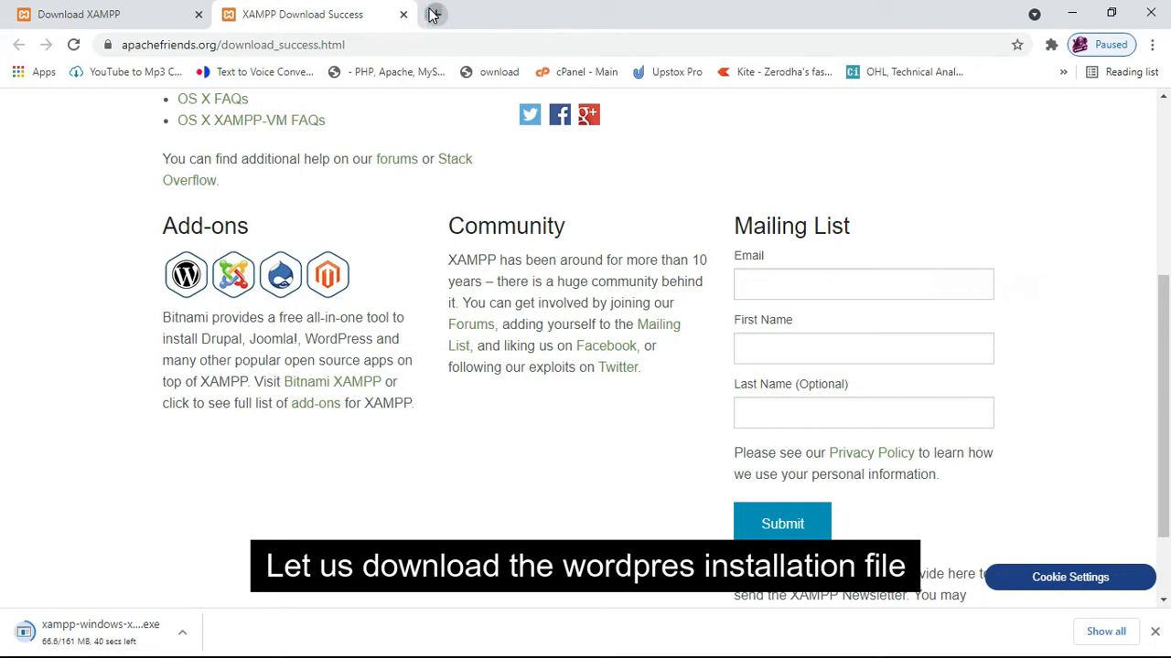
# In a new tab, download WordPress 5.8 from wordpress.org and close the Hooray popup.
pyautogui.click(436, 15)
pyautogui.write('wo')
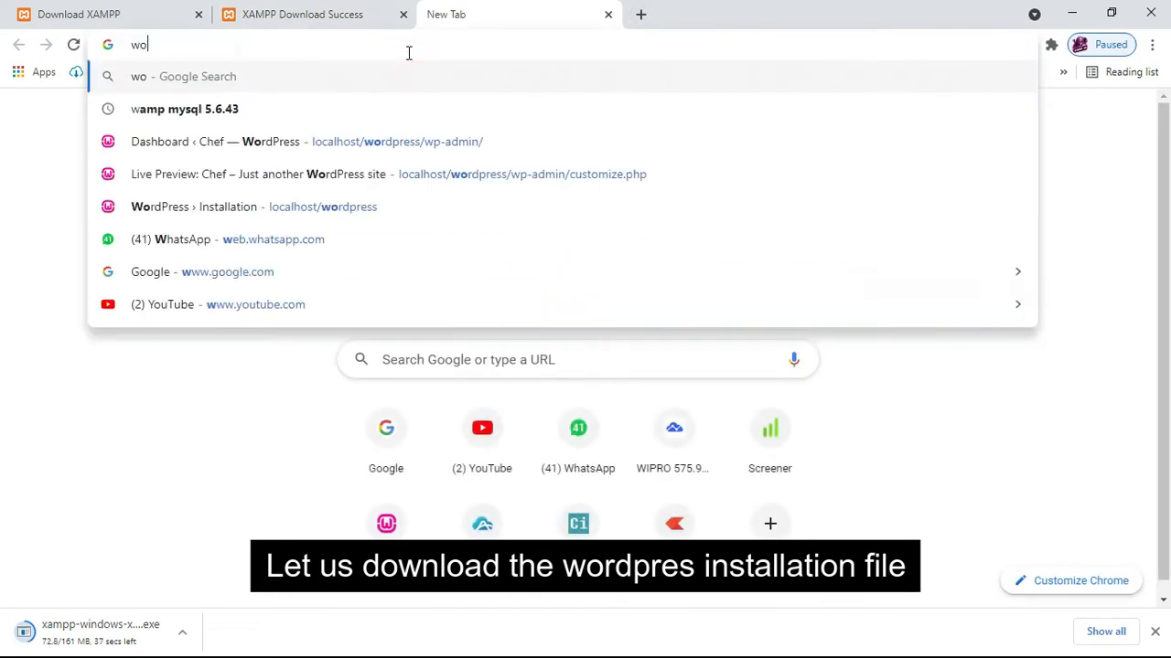
pyautogui.write('rdpress.org')
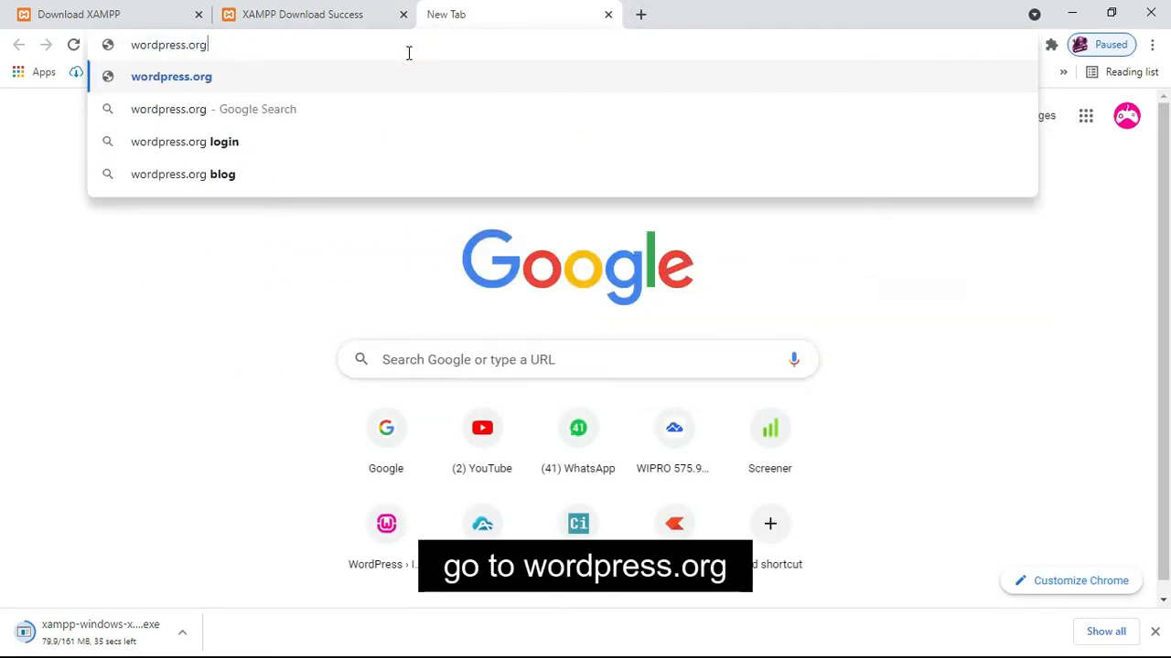
pyautogui.press('Return')
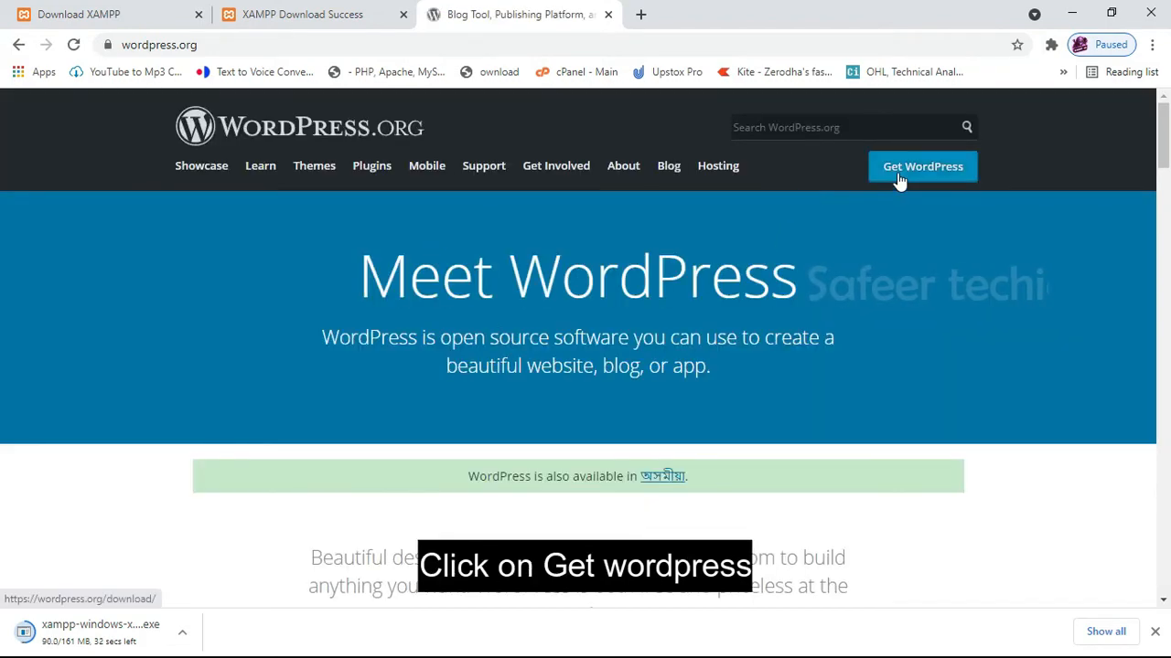
pyautogui.click(908, 178)
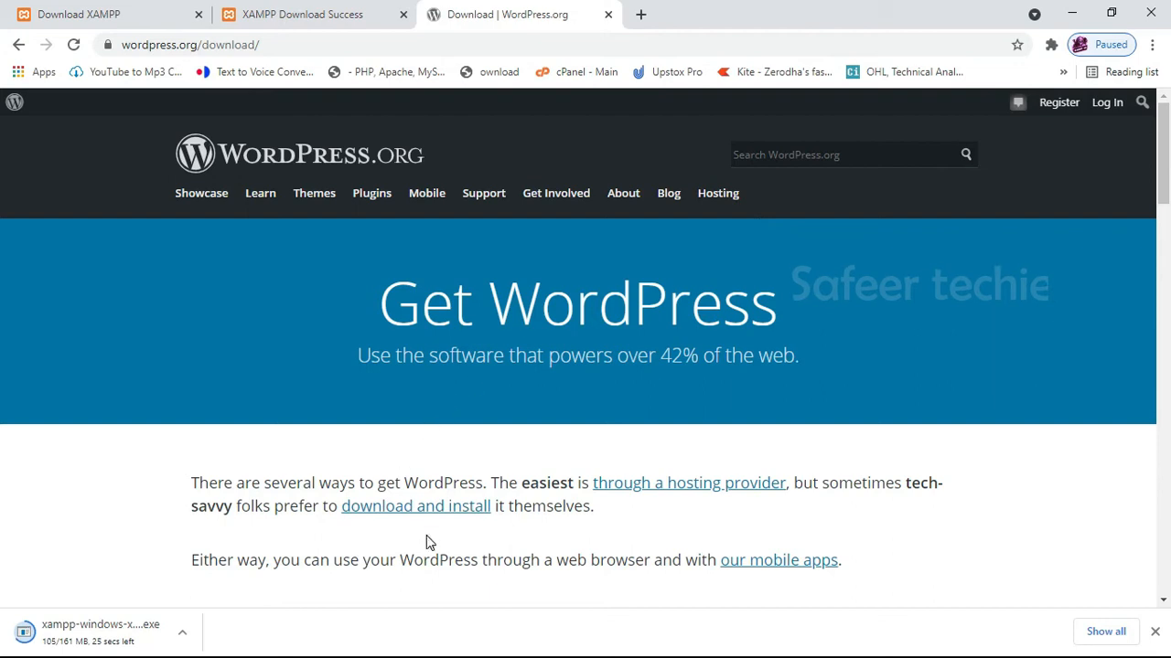
pyautogui.scroll(-6, 431, 542)
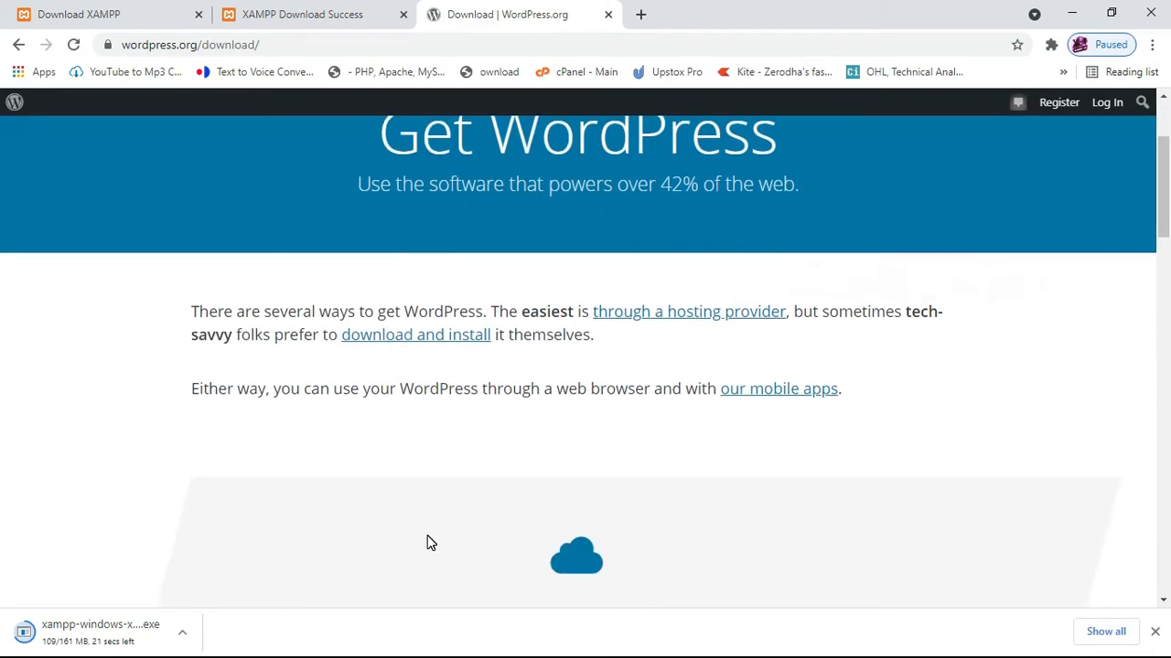
pyautogui.scroll(-4, 429, 534)
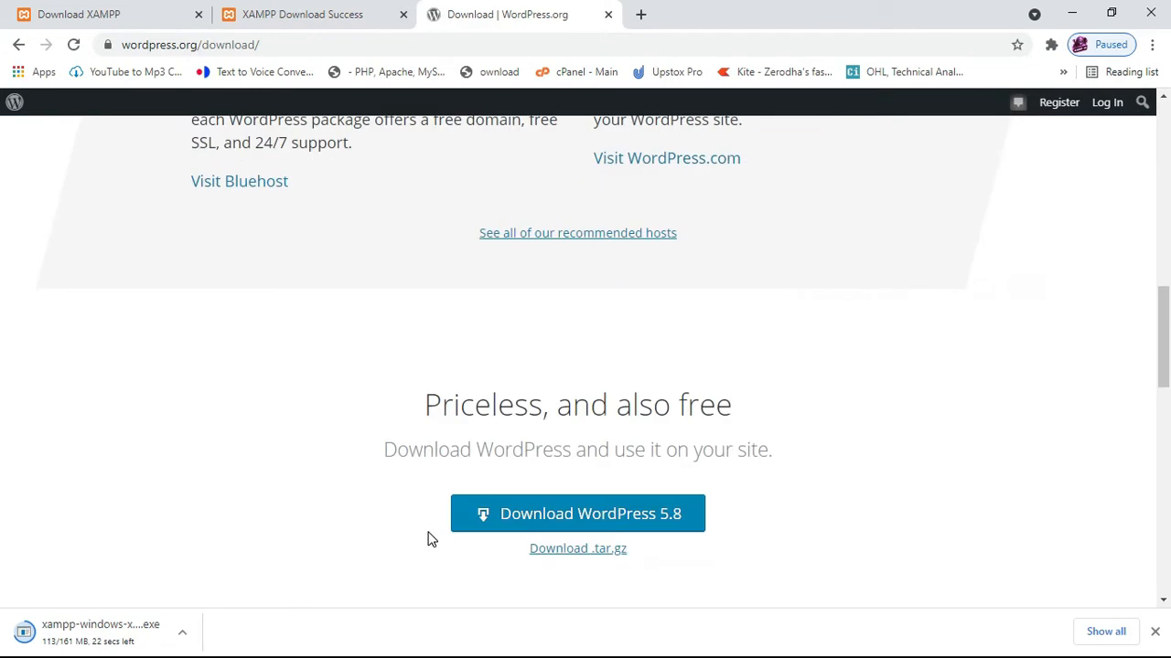
pyautogui.click(531, 517)
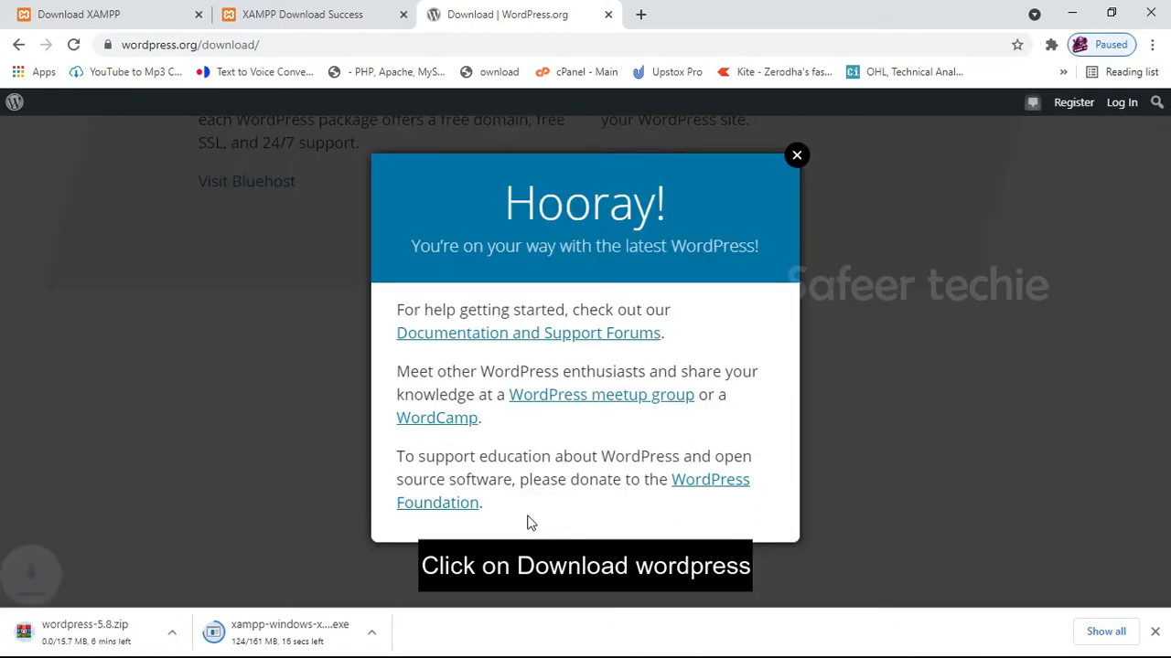
pyautogui.click(797, 155)
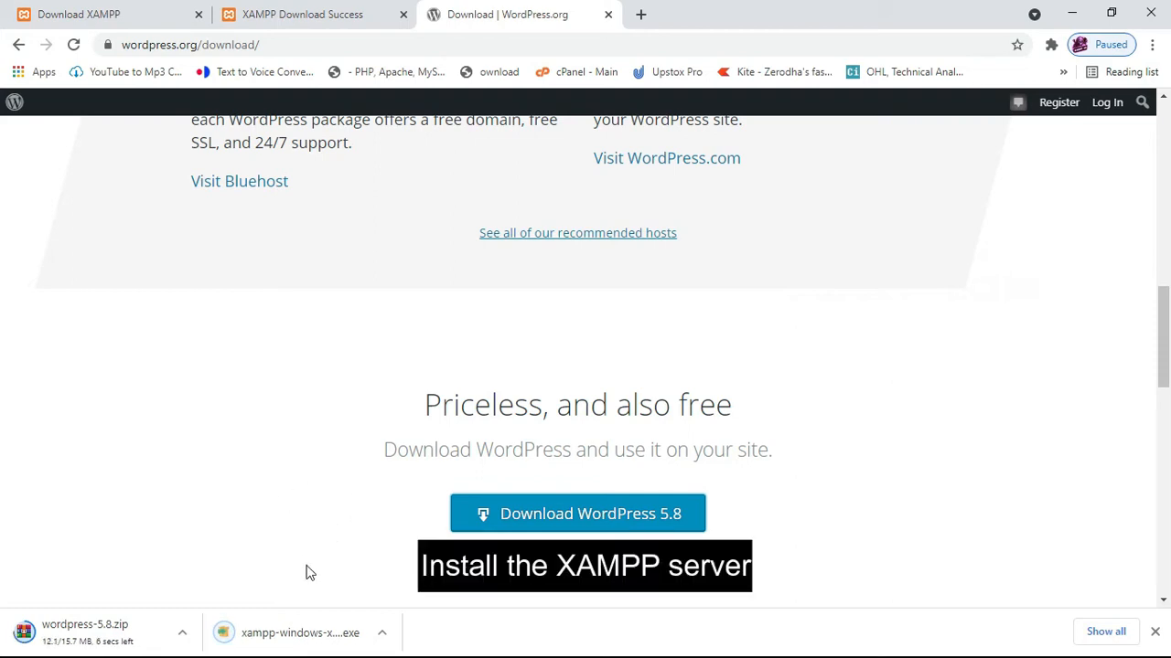
# Launch the XAMPP installer, accept the UAC warning, and deselect Mercury Mail Server.
pyautogui.click(262, 632)
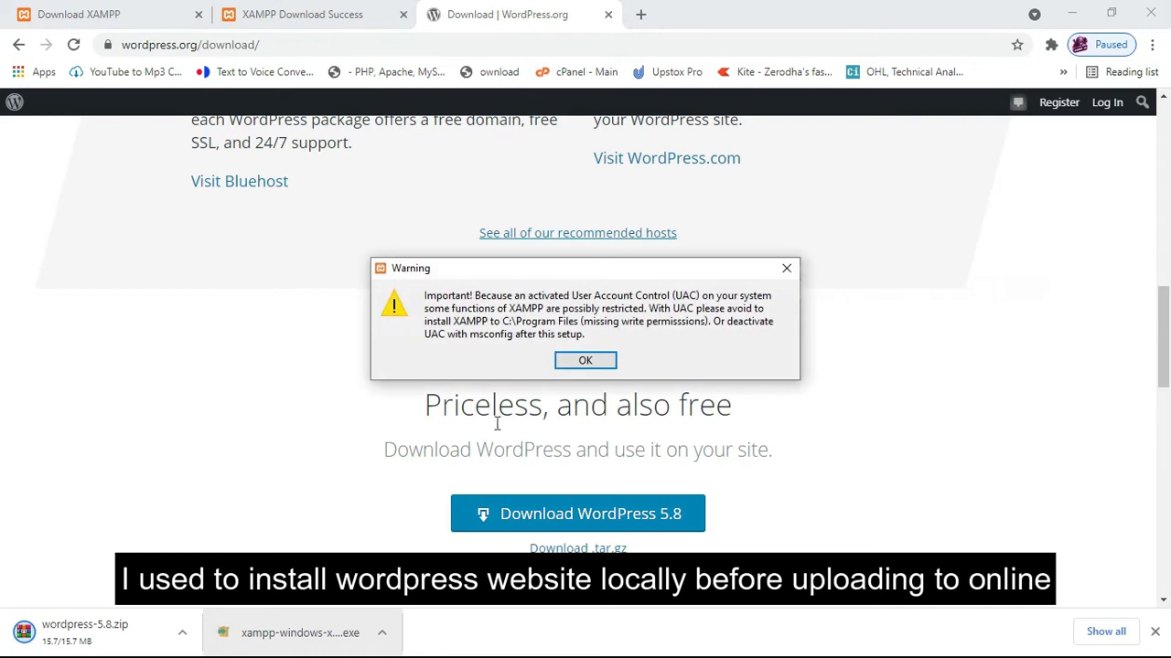
pyautogui.click(567, 362)
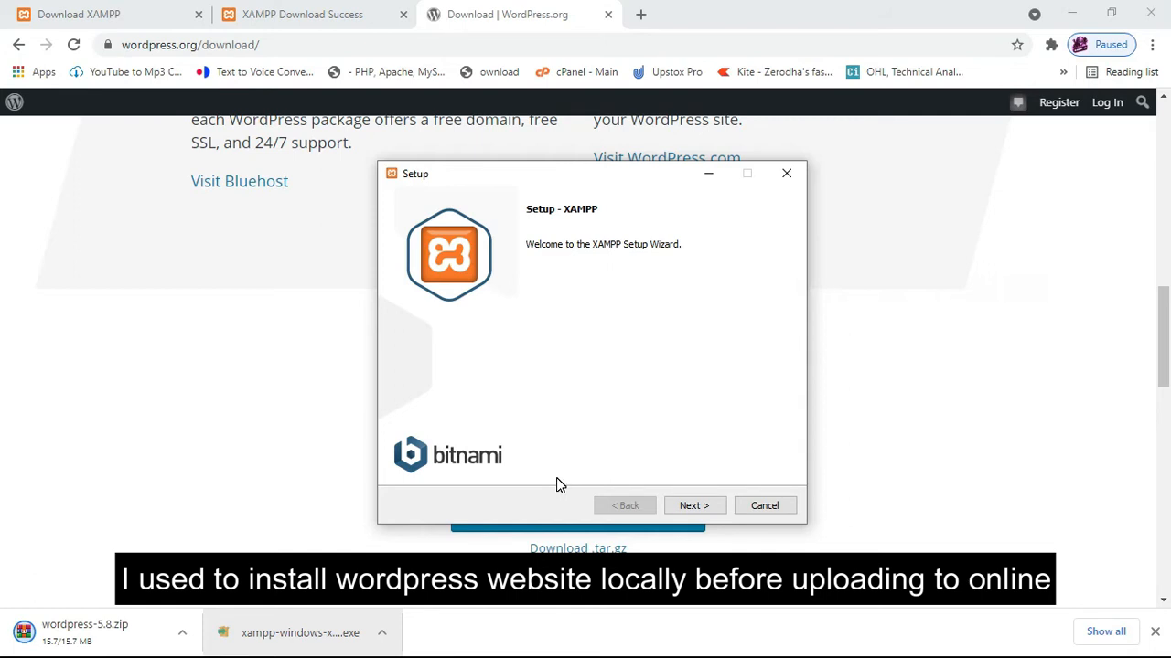
pyautogui.moveTo(600, 180); pyautogui.dragTo(544, 169)
pyautogui.click(702, 502)
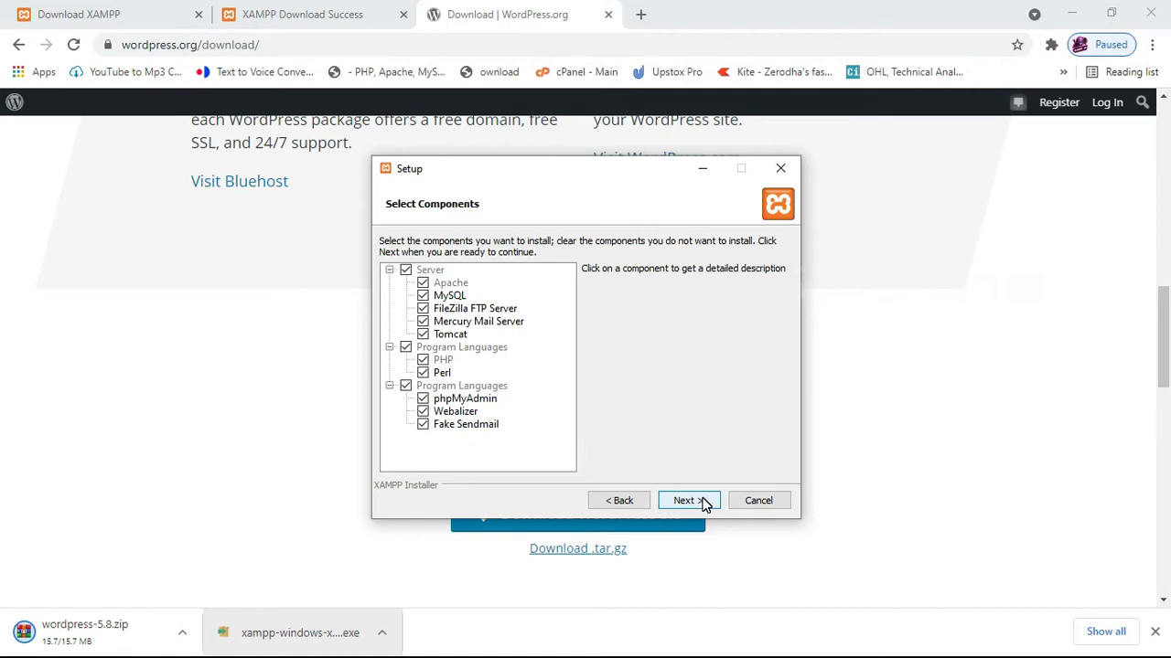
pyautogui.click(423, 322)
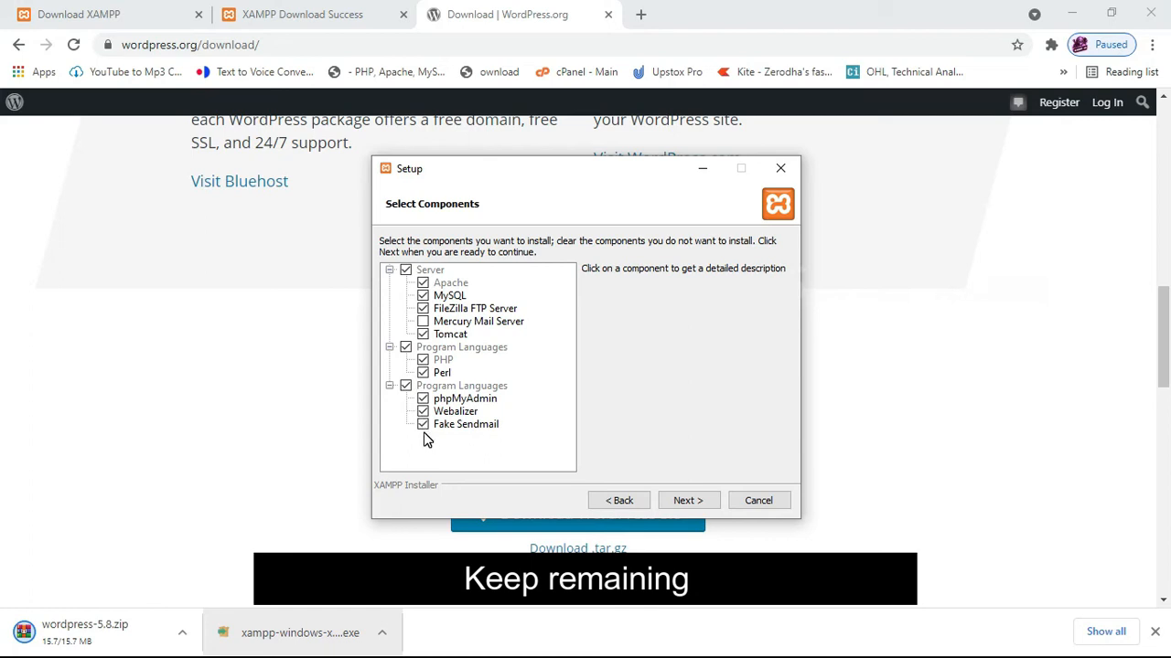
pyautogui.click(688, 502)
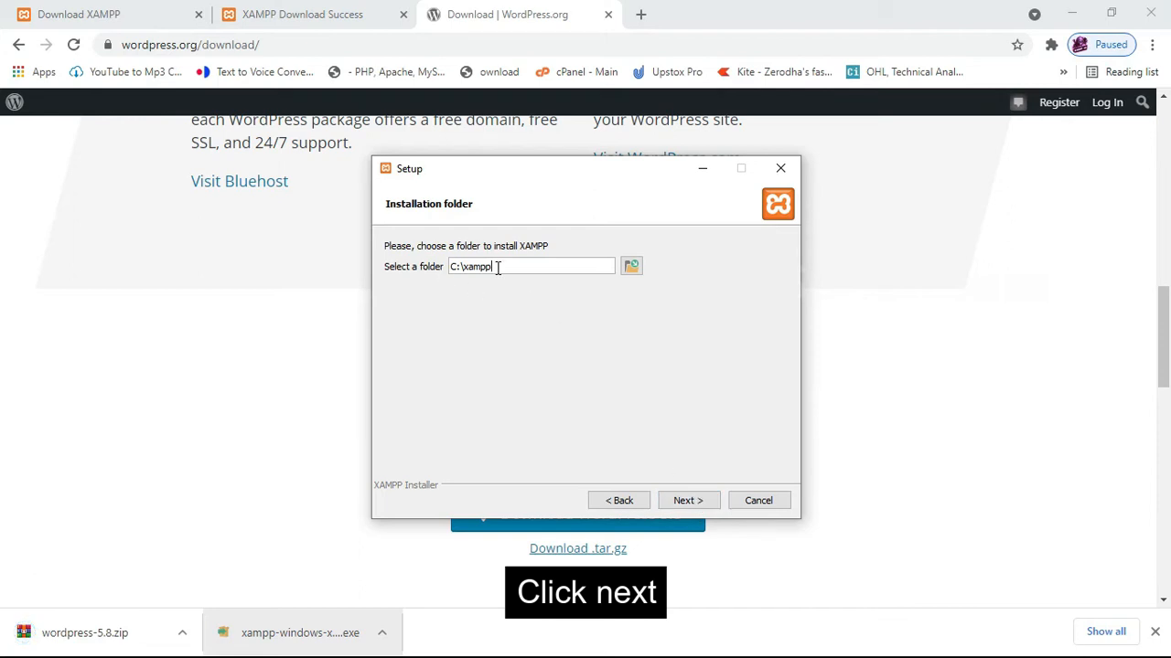
# Keep C:\xampp and English, untick the Bitnami option, and start installing.
pyautogui.click(680, 502)
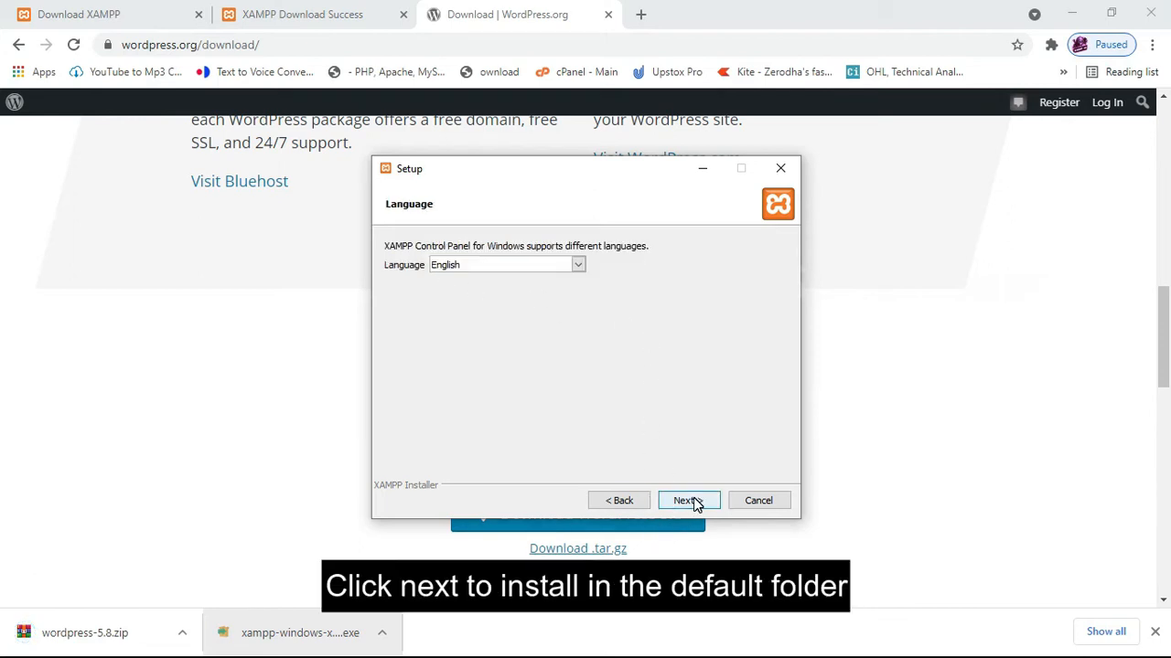
pyautogui.click(694, 502)
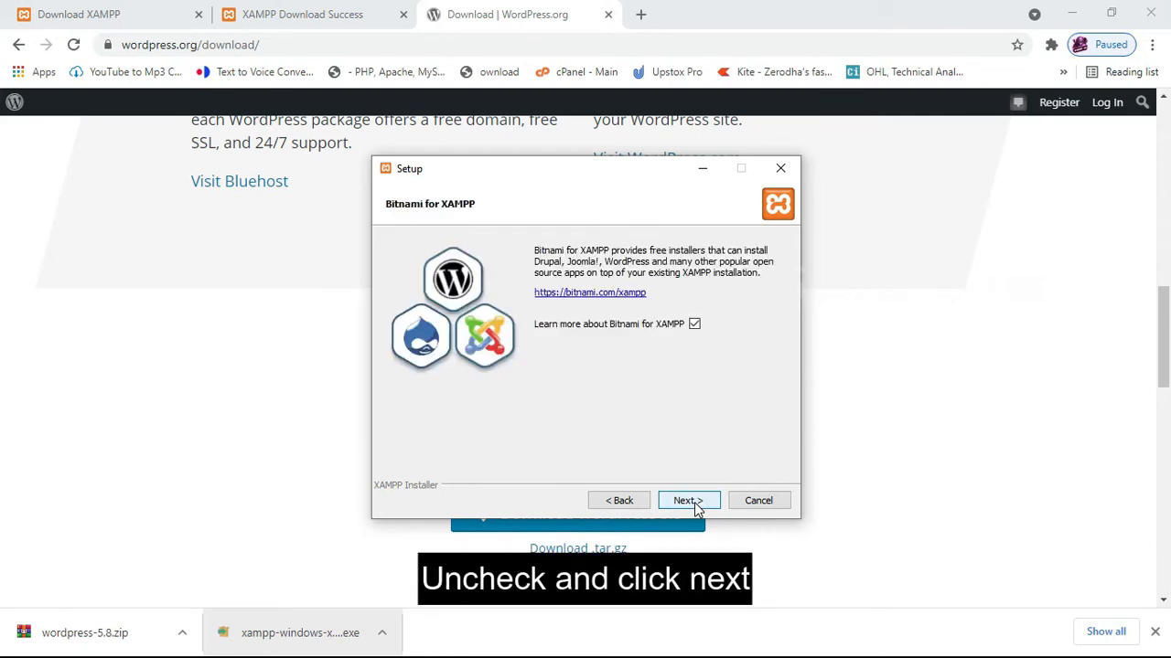
pyautogui.click(695, 325)
pyautogui.click(682, 504)
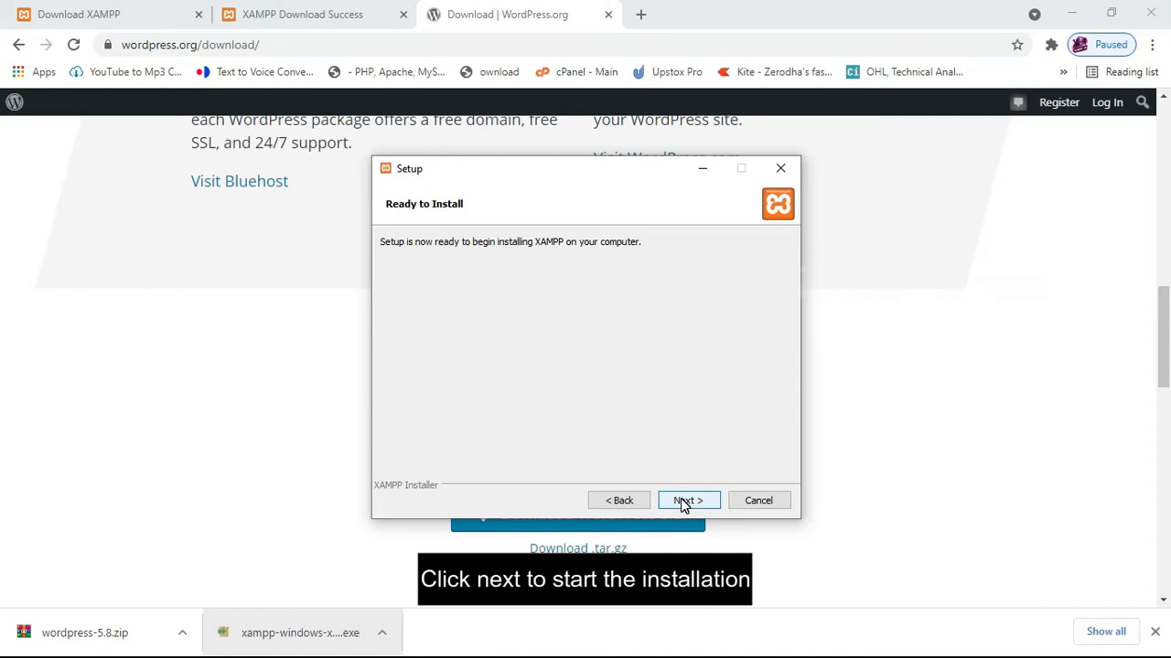
pyautogui.click(681, 503)
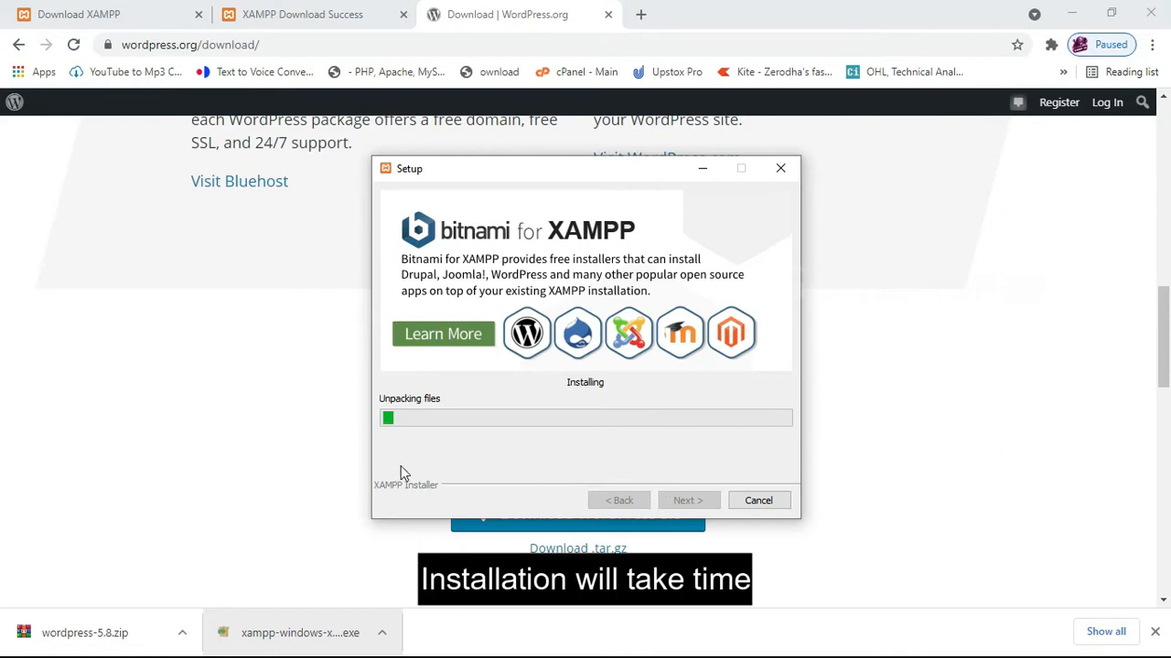
pyautogui.click(182, 633)
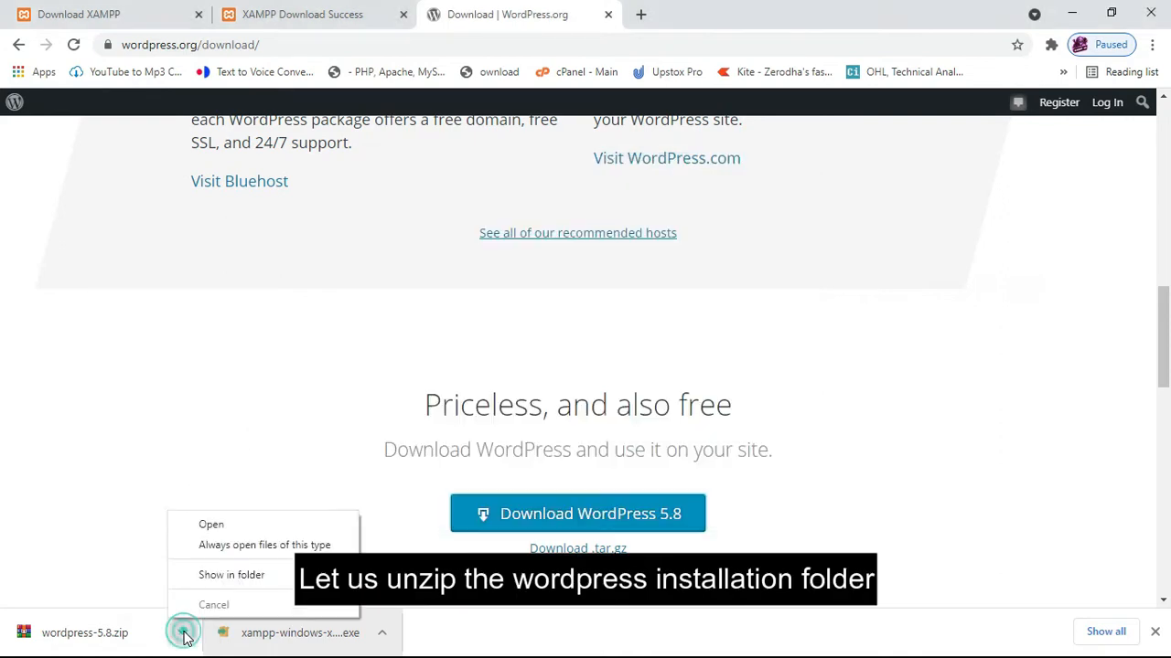
# Extract wordpress-5.8.zip in Downloads to a wordpress-5.8 folder, then minimize Explorer and Chrome.
pyautogui.click(220, 576)
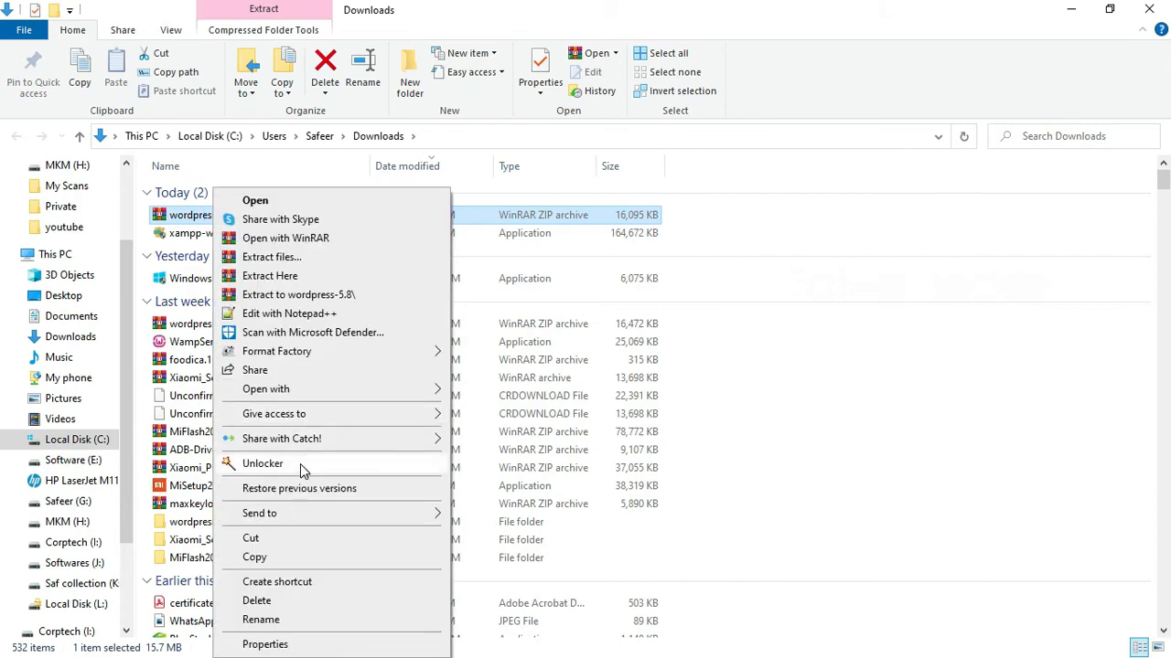
pyautogui.click(294, 258)
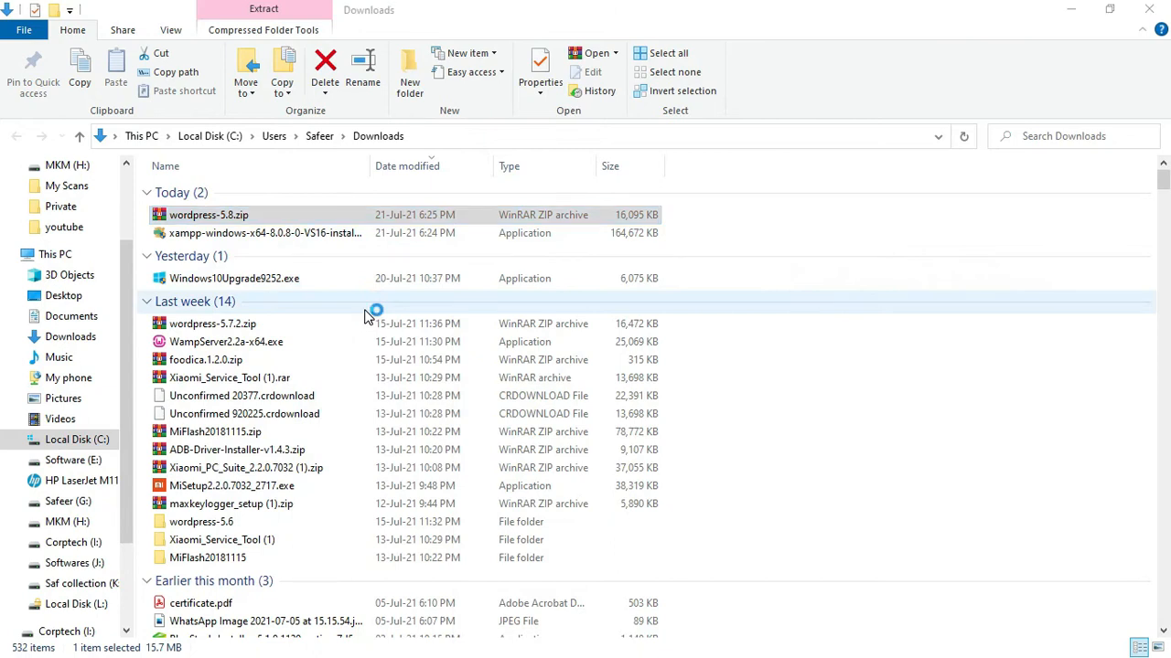
pyautogui.click(644, 517)
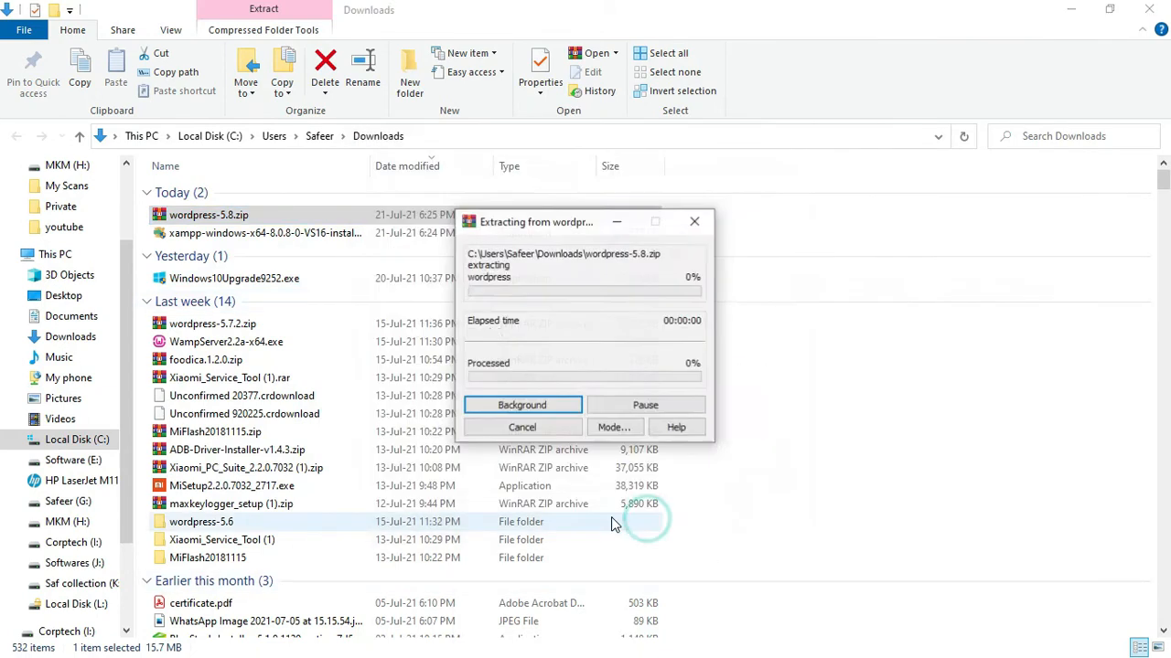
pyautogui.click(1073, 10)
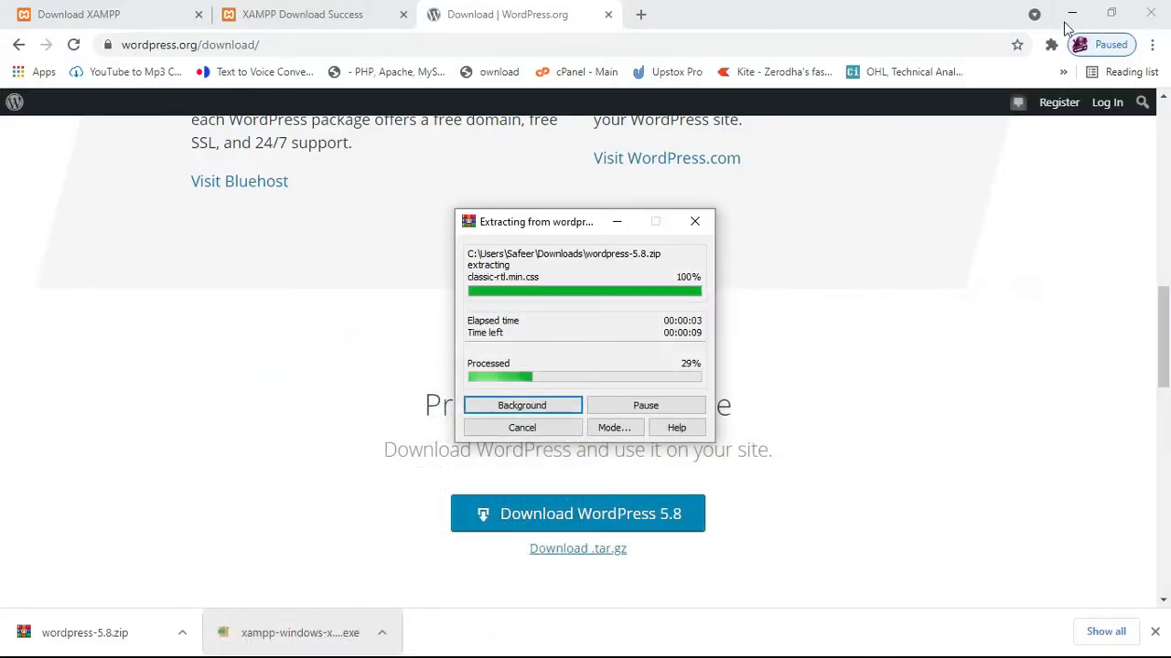
pyautogui.click(1072, 13)
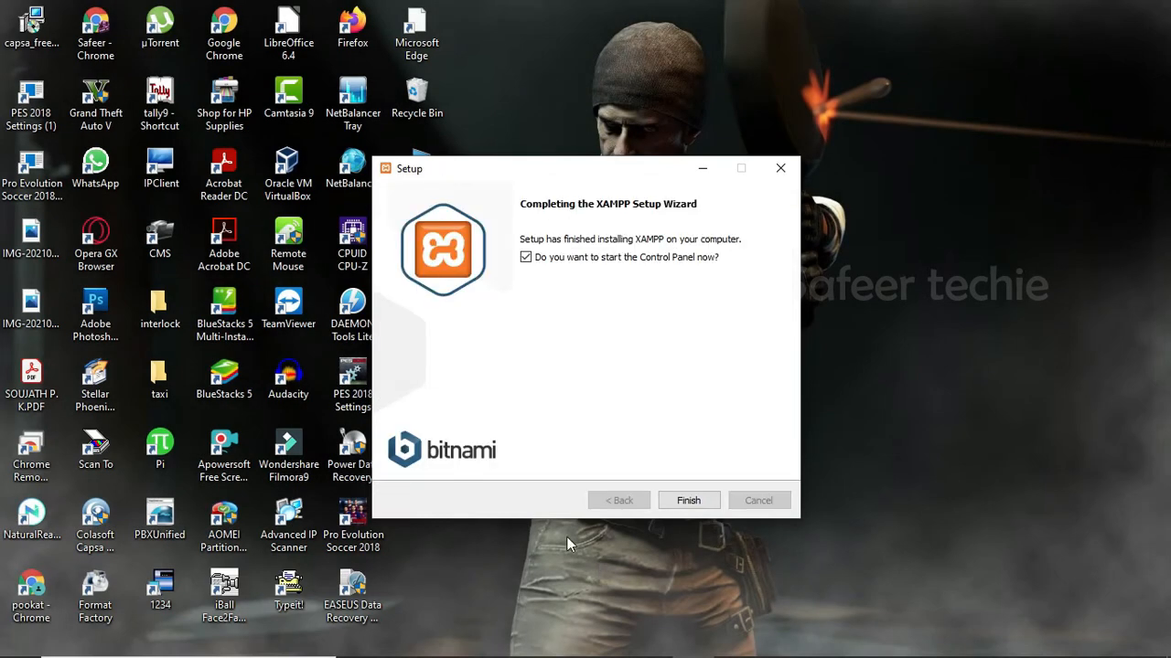
# Finish the XAMPP Setup wizard with the Control Panel set to start.
pyautogui.click(688, 500)
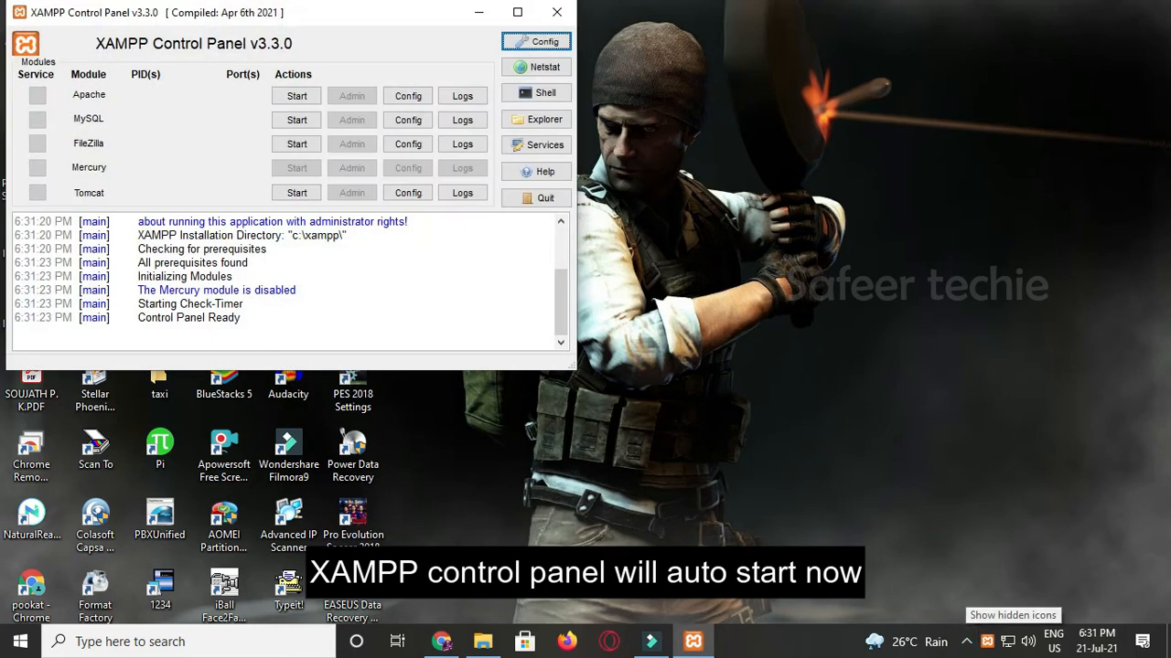
# Copy the wordpress folder from Downloads\wordpress-5.8 to the clipboard.
pyautogui.moveTo(387, 17); pyautogui.dragTo(874, 70)
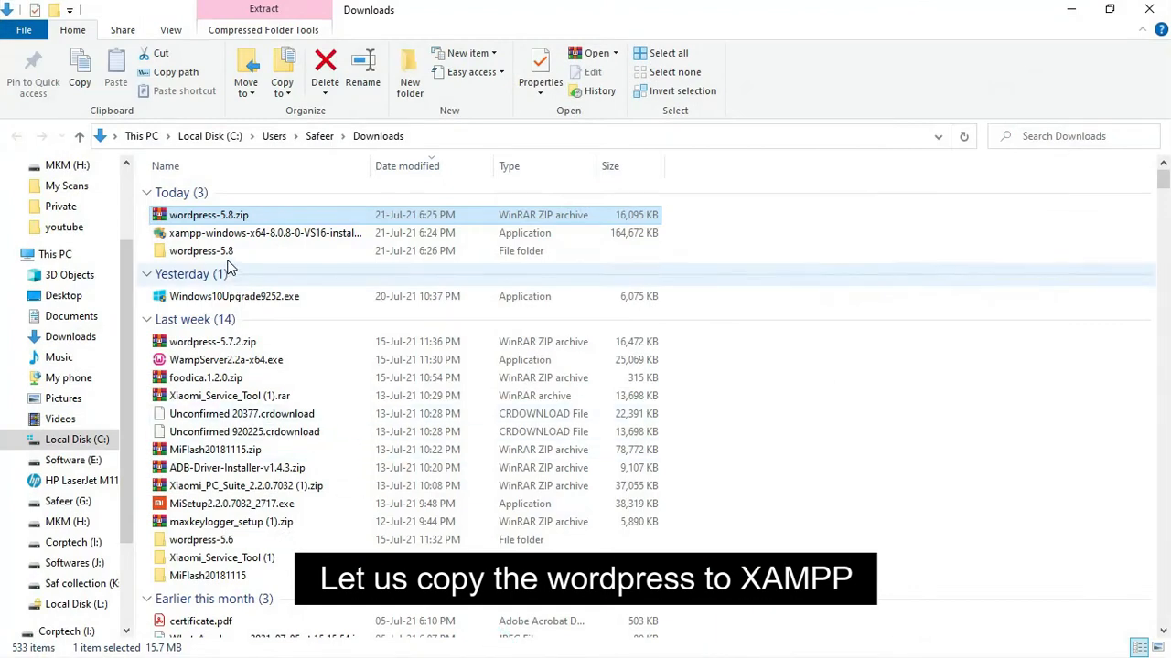
pyautogui.doubleClick(222, 250)
pyautogui.click(223, 195)
pyautogui.doubleClick(223, 195)
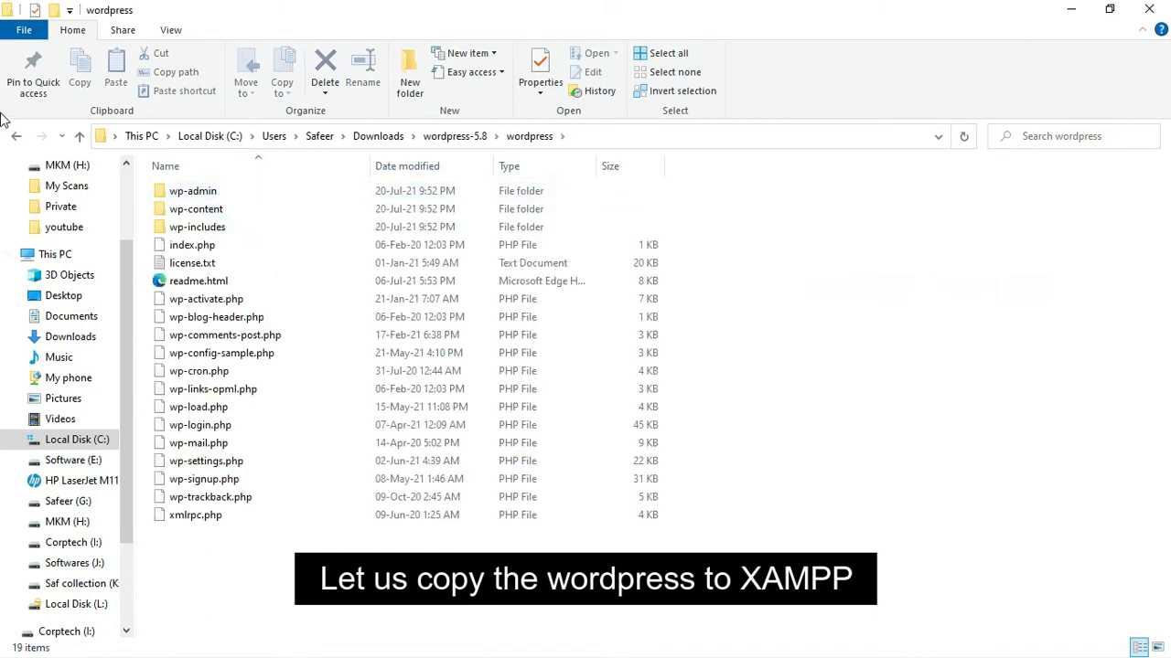
pyautogui.click(17, 135)
pyautogui.rightClick(183, 200)
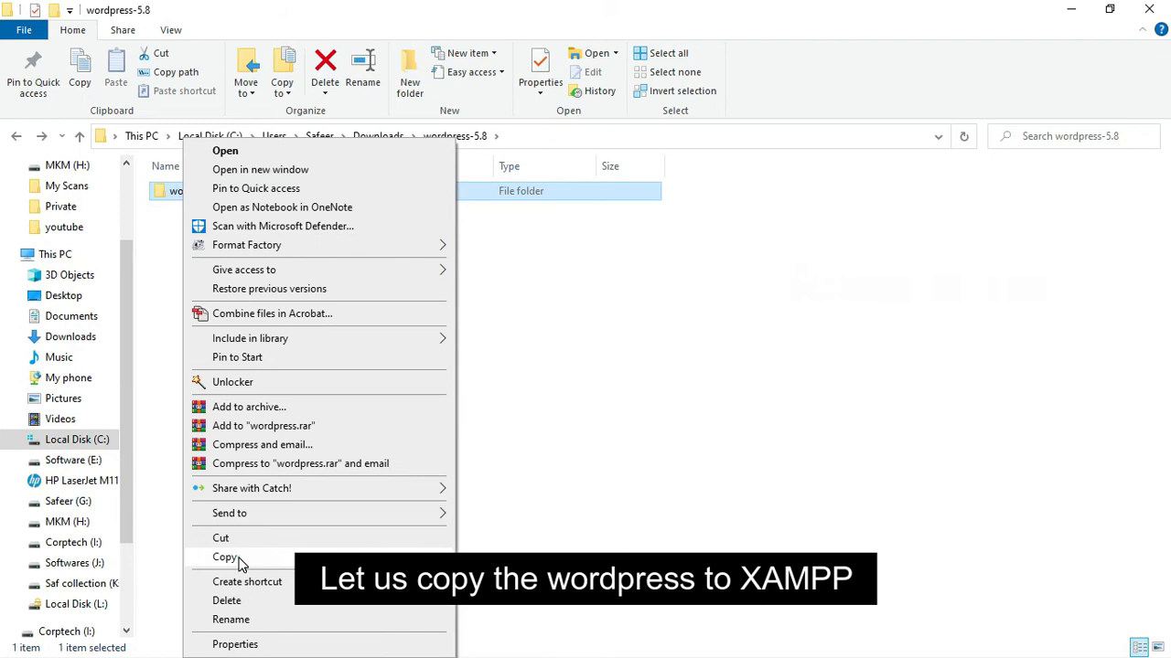
pyautogui.click(225, 556)
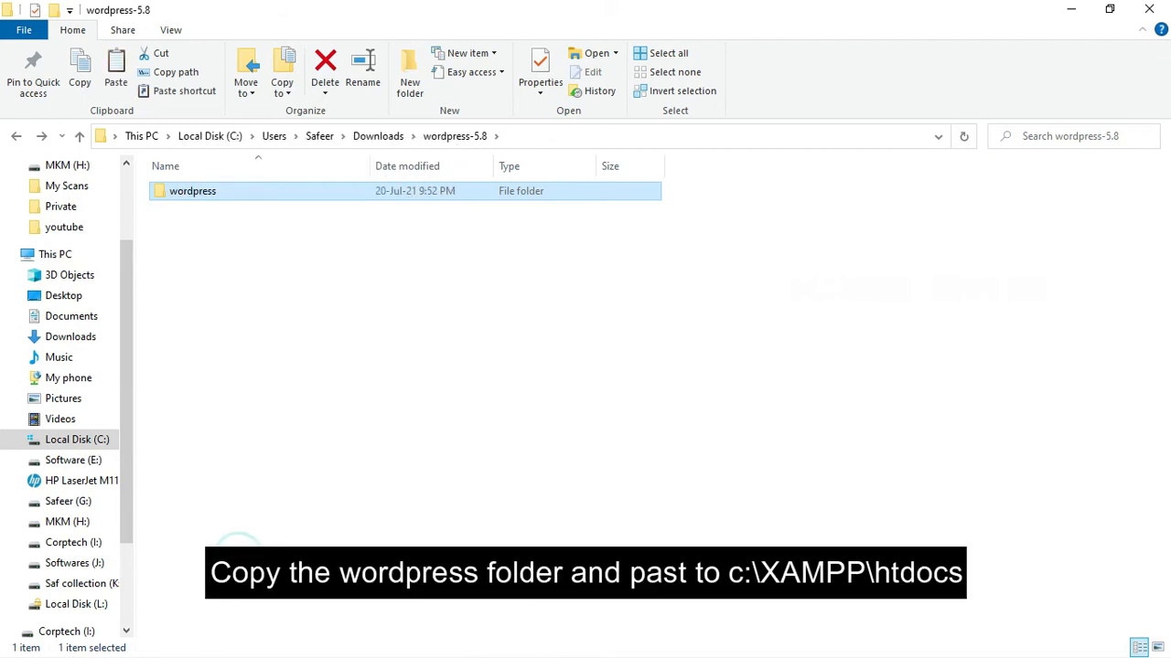
# Paste the wordpress folder into C:\xampp\htdocs, copying all 2,939 items.
pyautogui.click(76, 442)
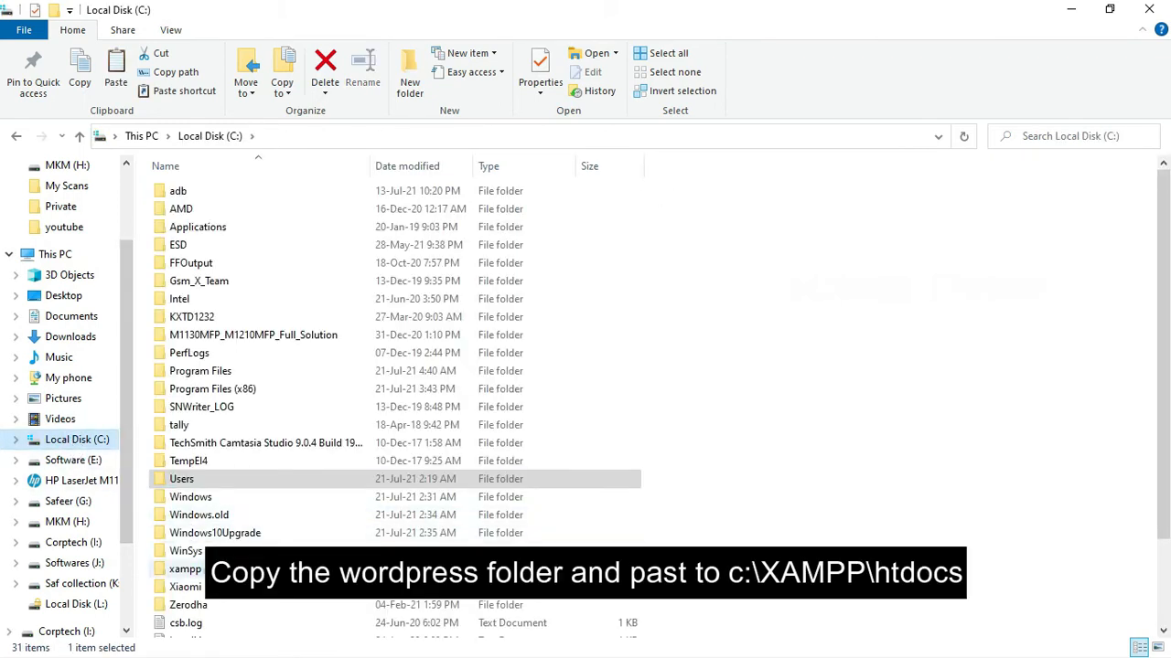
pyautogui.doubleClick(183, 569)
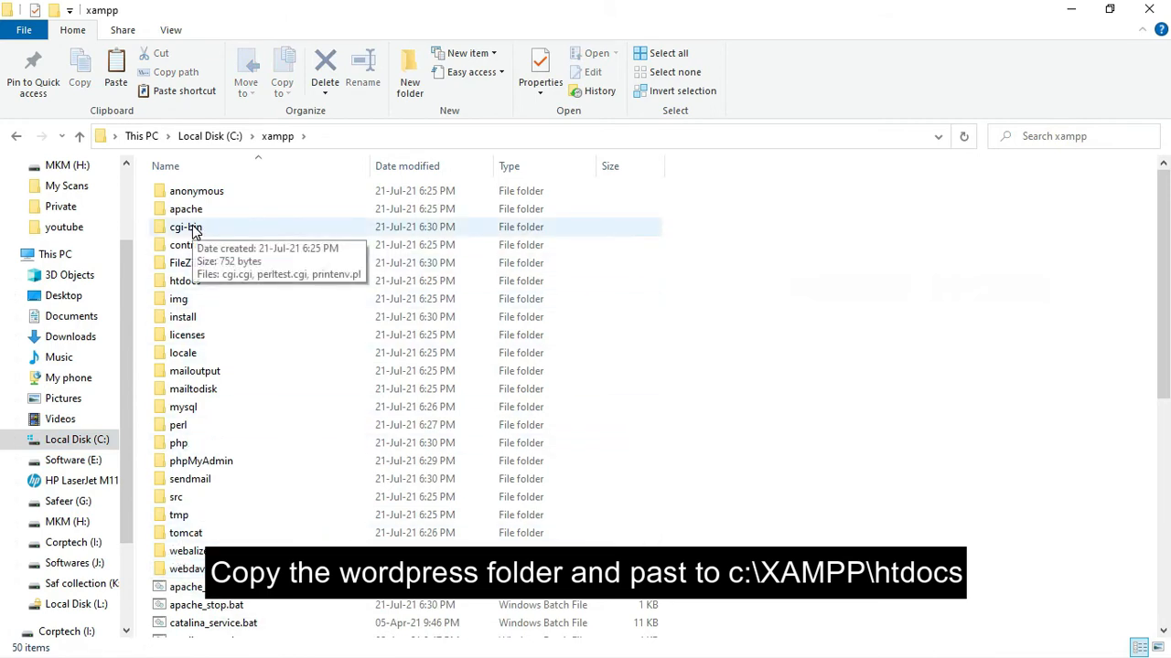
pyautogui.doubleClick(187, 282)
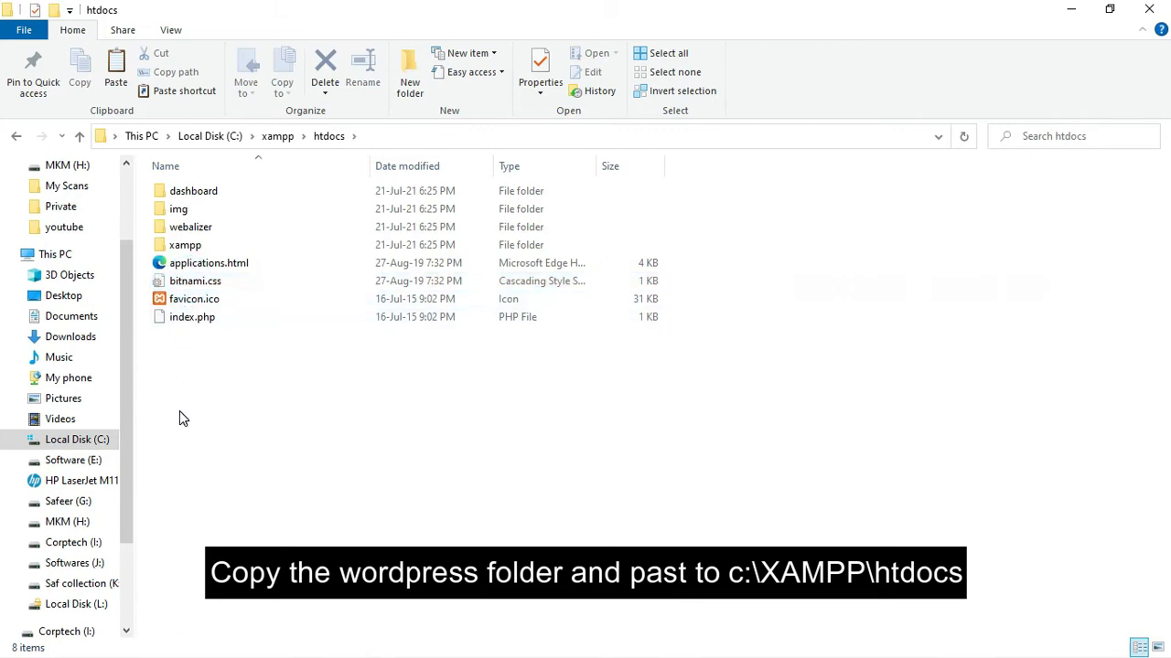
pyautogui.rightClick(250, 386)
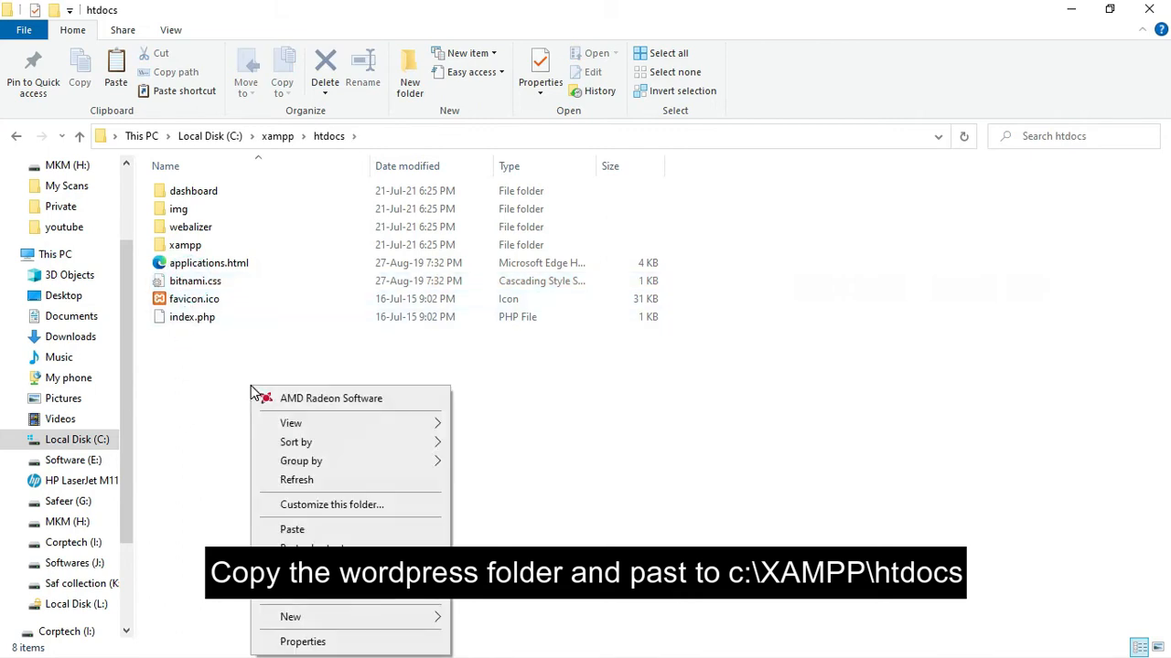
pyautogui.click(268, 529)
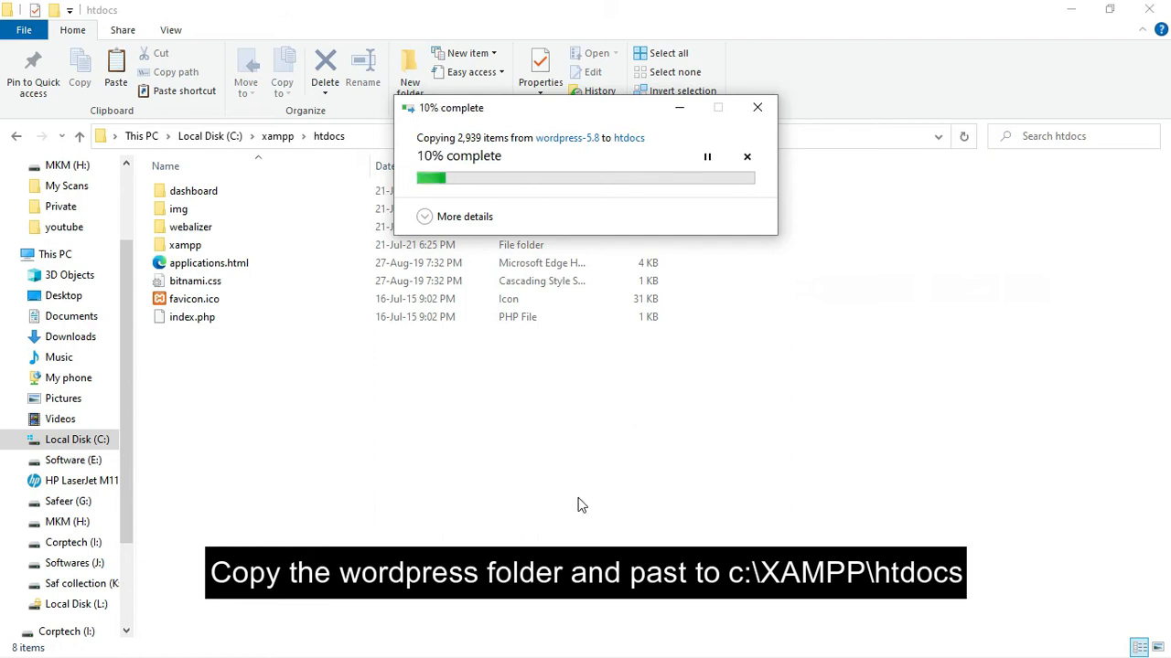
pyautogui.click(1065, 7)
pyautogui.moveTo(641, 107); pyautogui.dragTo(352, 137)
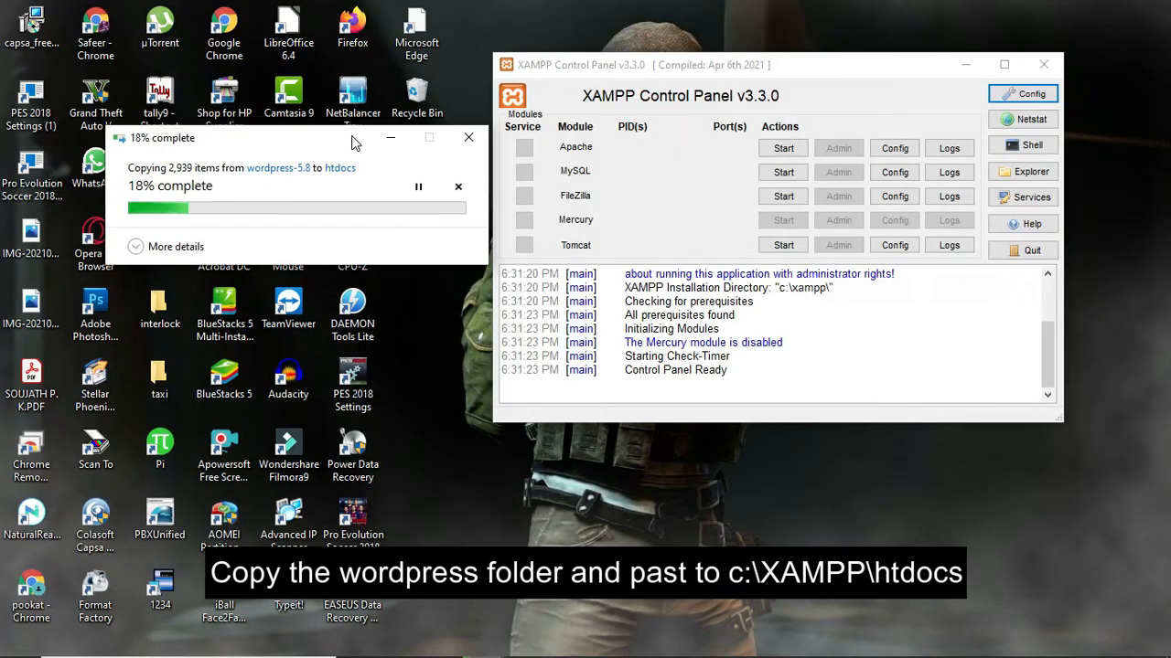
# Check the XAMPP tray icon's menu and dismiss it without choosing an action.
pyautogui.click(984, 642)
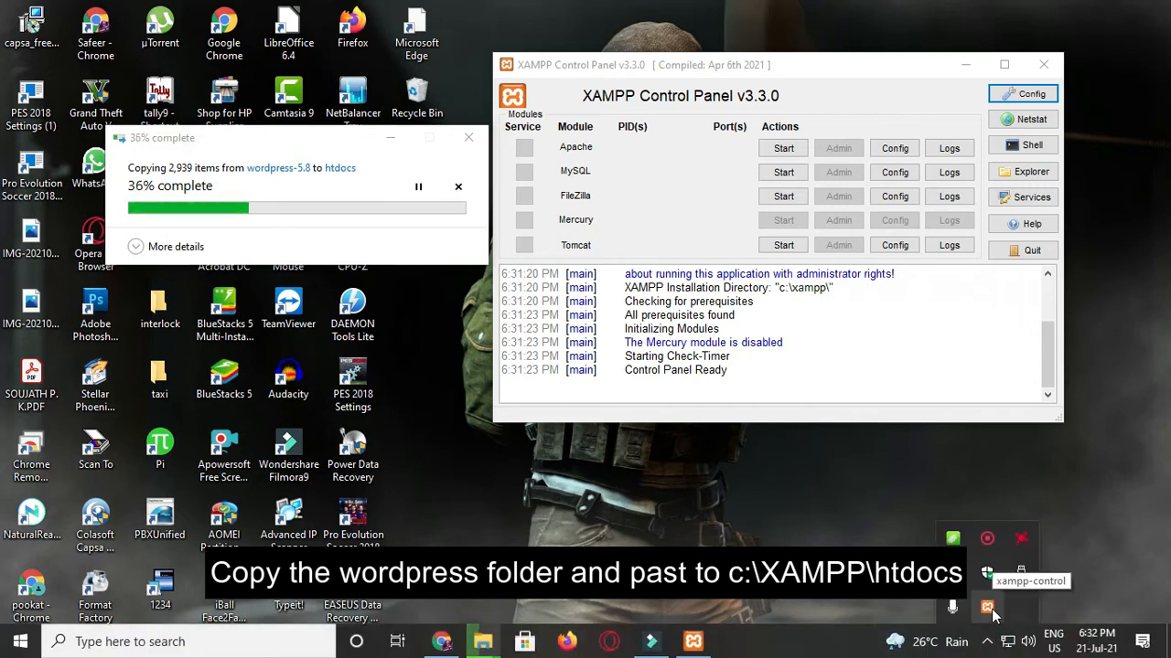
pyautogui.rightClick(990, 611)
pyautogui.click(795, 485)
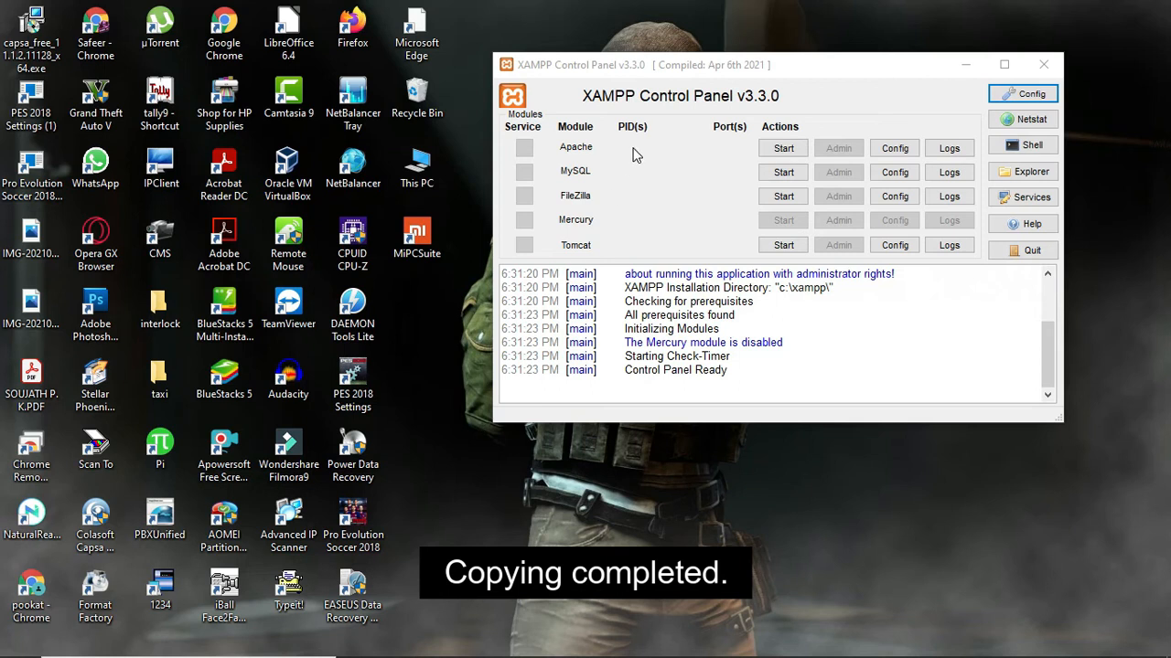
# Start Apache and MySQL, allow MySQL through the firewall, and return to Chrome.
pyautogui.click(770, 152)
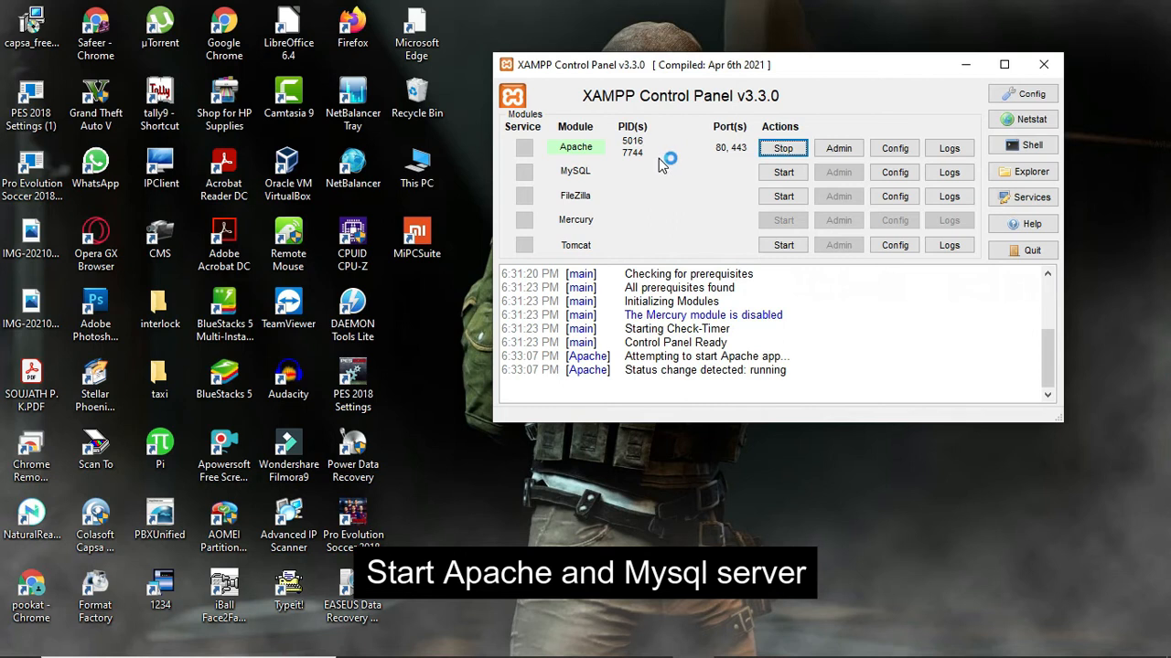
pyautogui.click(783, 172)
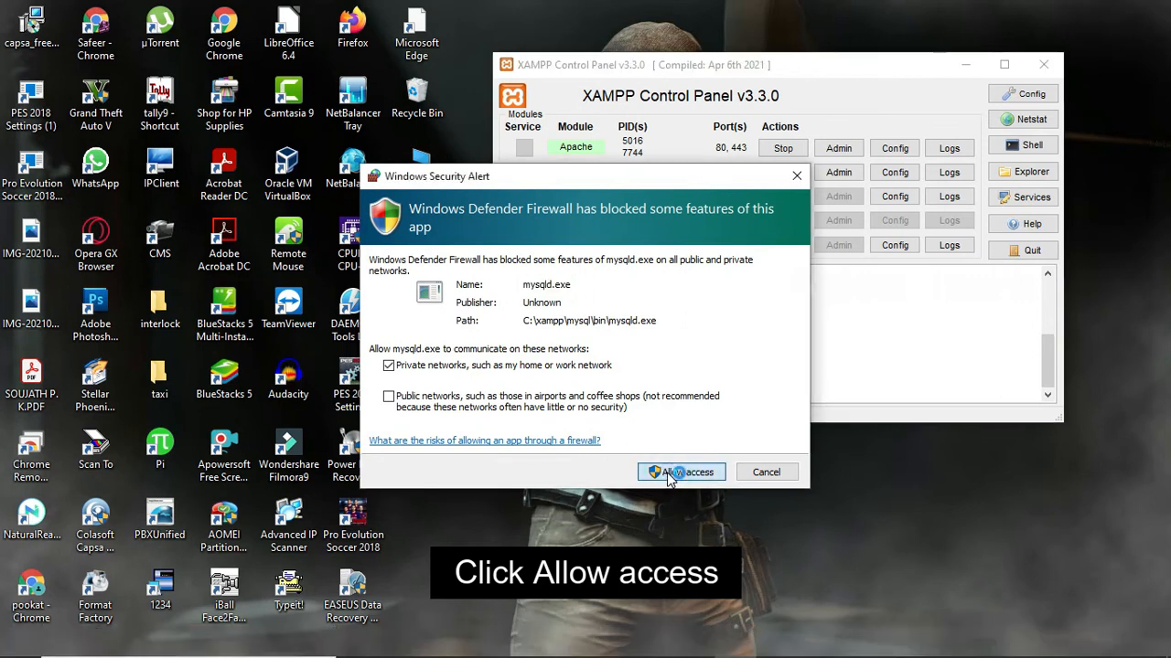
pyautogui.click(675, 471)
pyautogui.moveTo(373, 654)
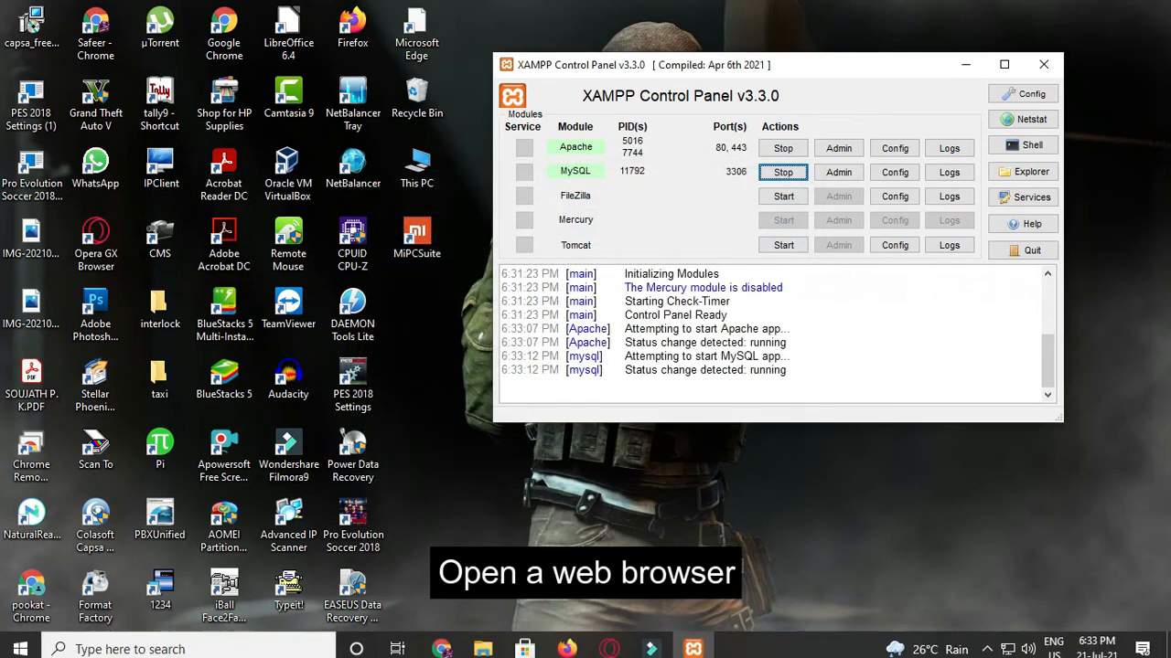
pyautogui.moveTo(433, 647)
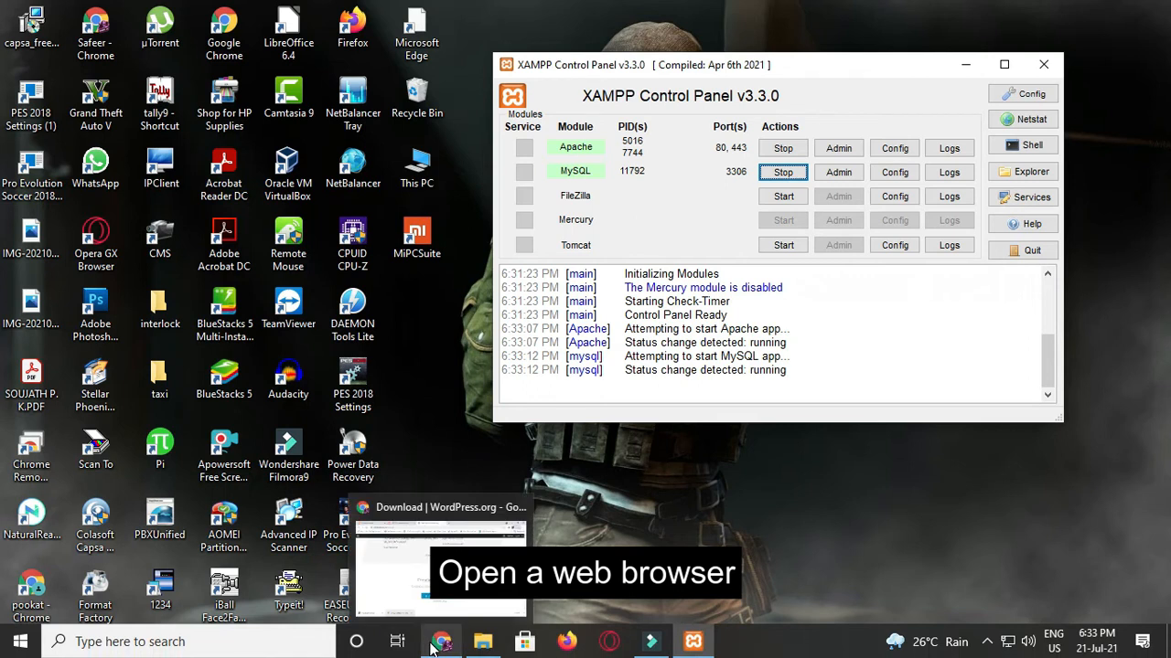
pyautogui.click(439, 643)
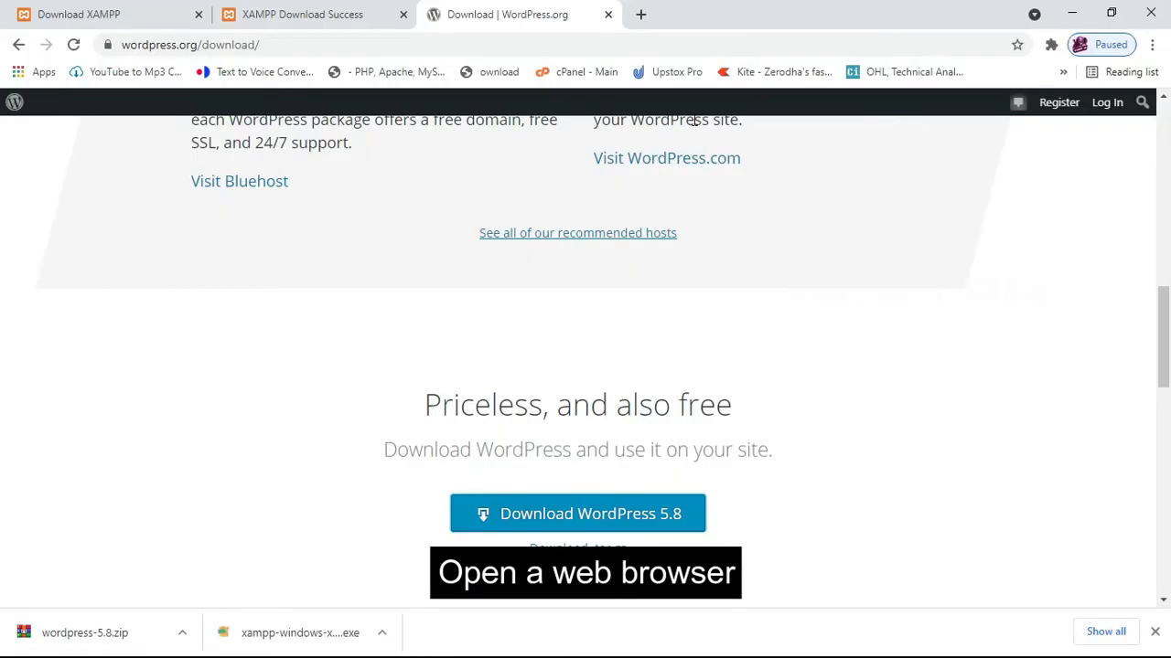
# Load localhost in a new tab to view the XAMPP 8.0.8 dashboard.
pyautogui.click(640, 14)
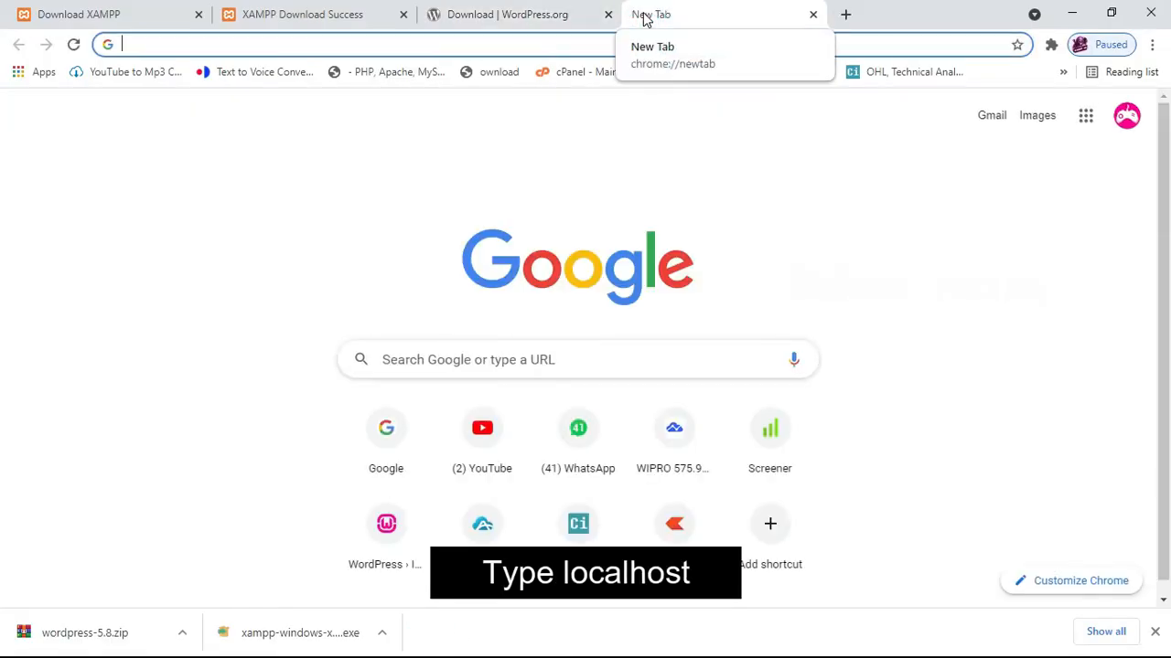
pyautogui.write('loca')
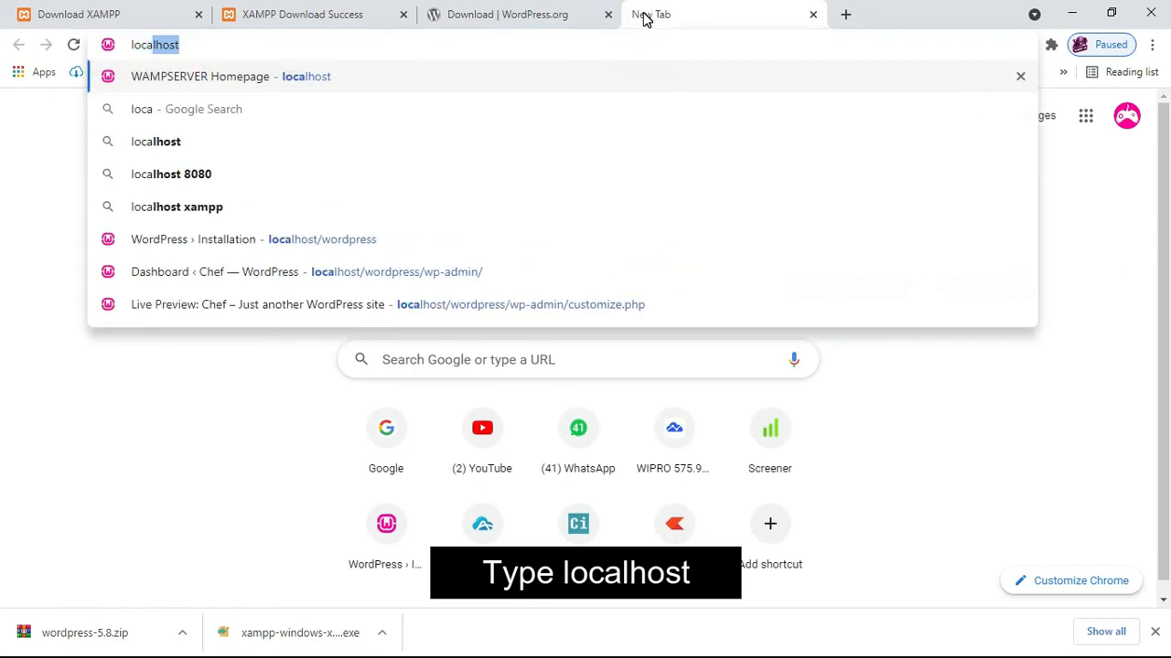
pyautogui.write('lhost')
pyautogui.press('Return')
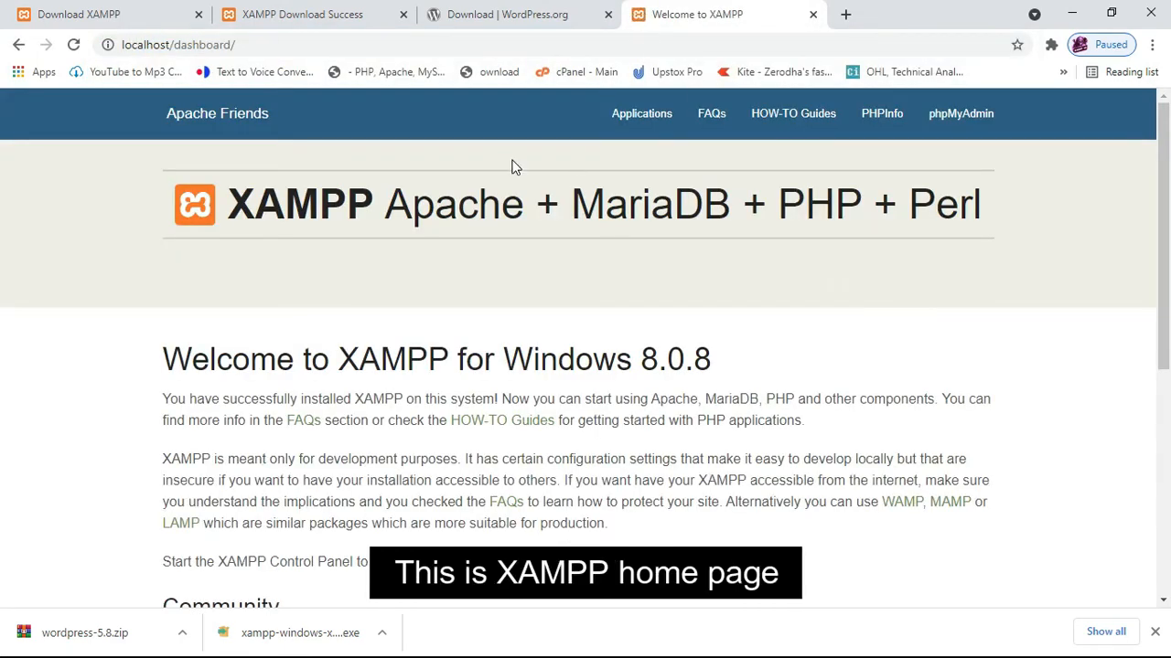
pyautogui.scroll(-5, 531, 248)
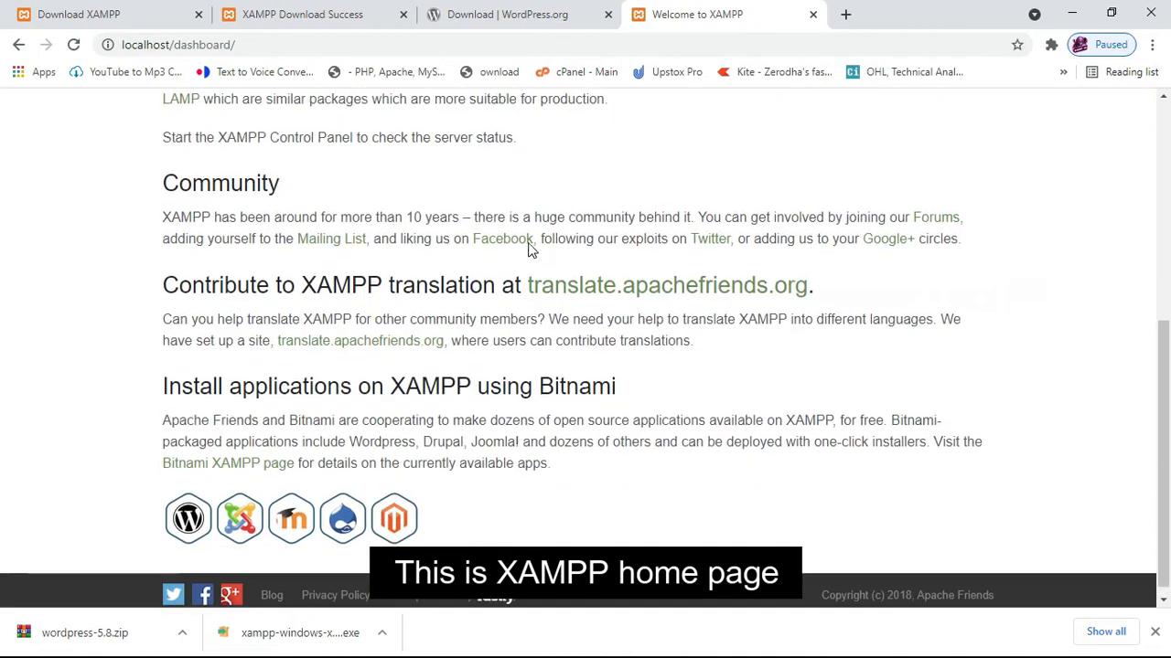
pyautogui.scroll(5, 531, 248)
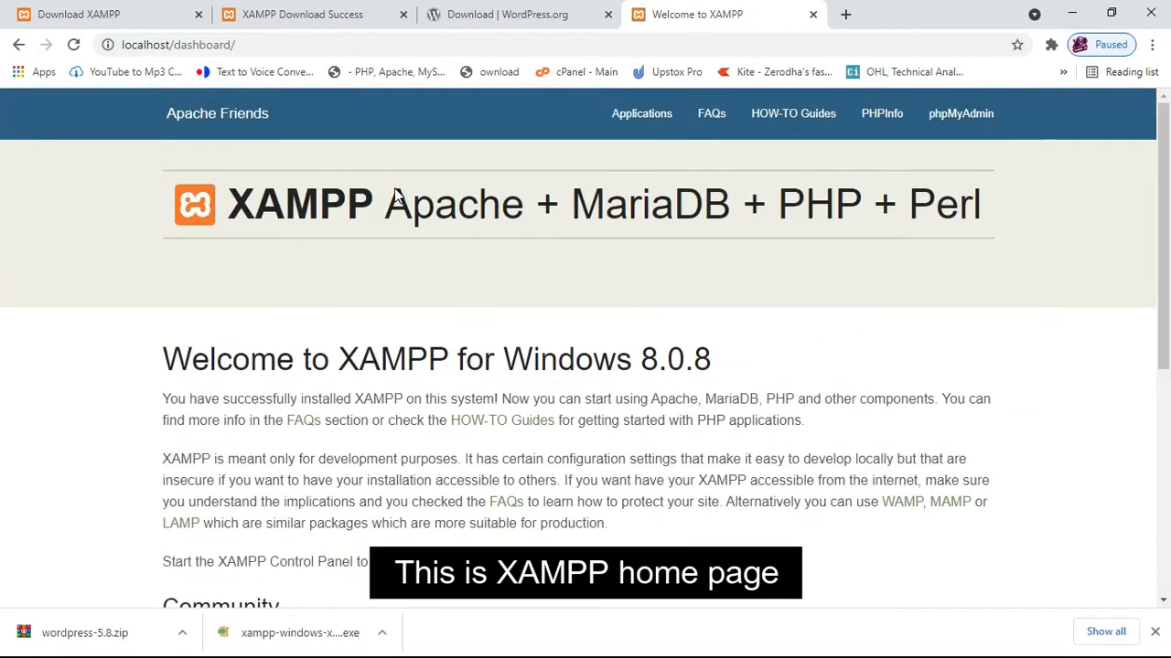
# Change the address to localhost/wordpress and load it.
pyautogui.click(261, 45)
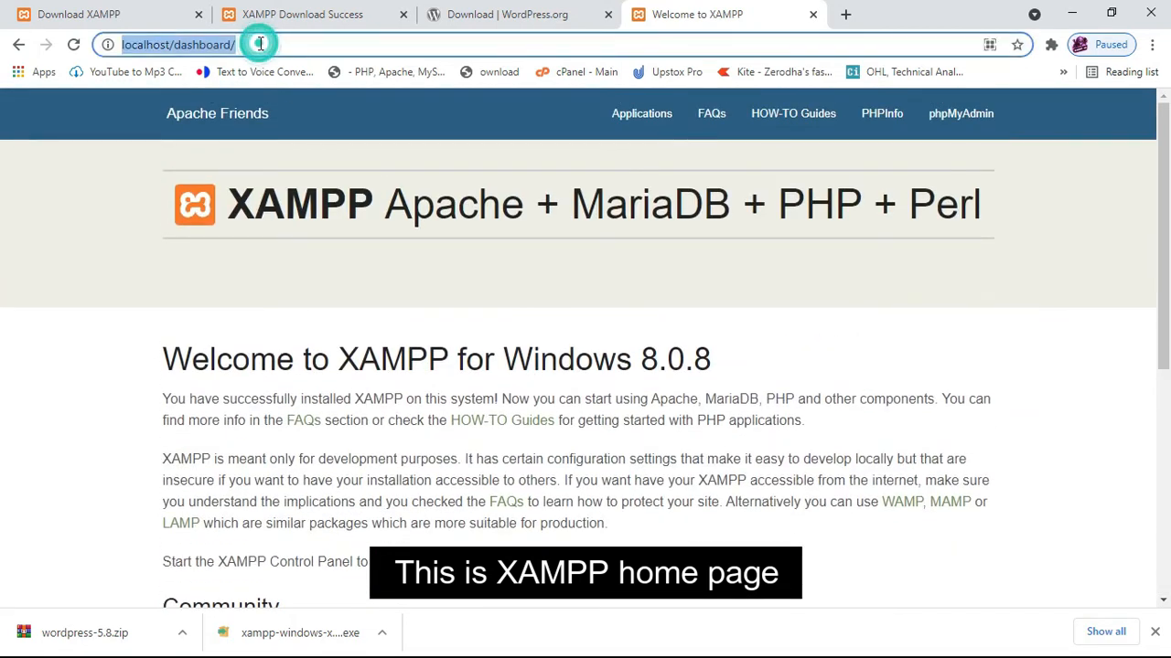
pyautogui.click(264, 45)
pyautogui.moveTo(303, 45); pyautogui.dragTo(175, 42)
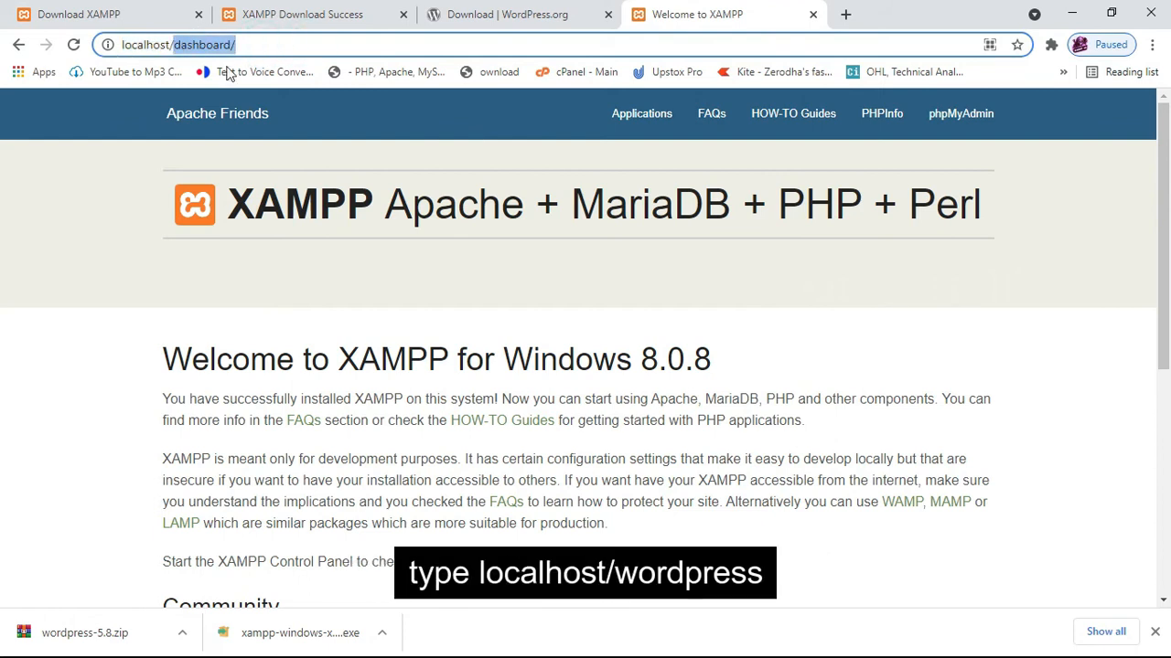
pyautogui.write('worp')
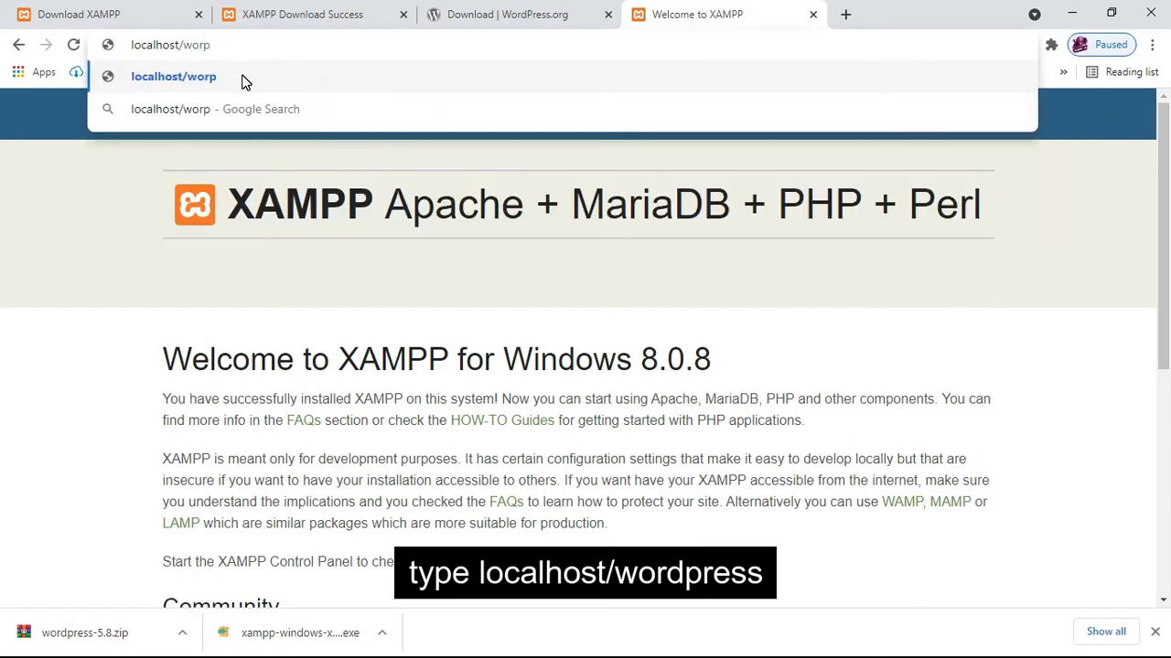
pyautogui.press('BackSpace')
pyautogui.write('d')
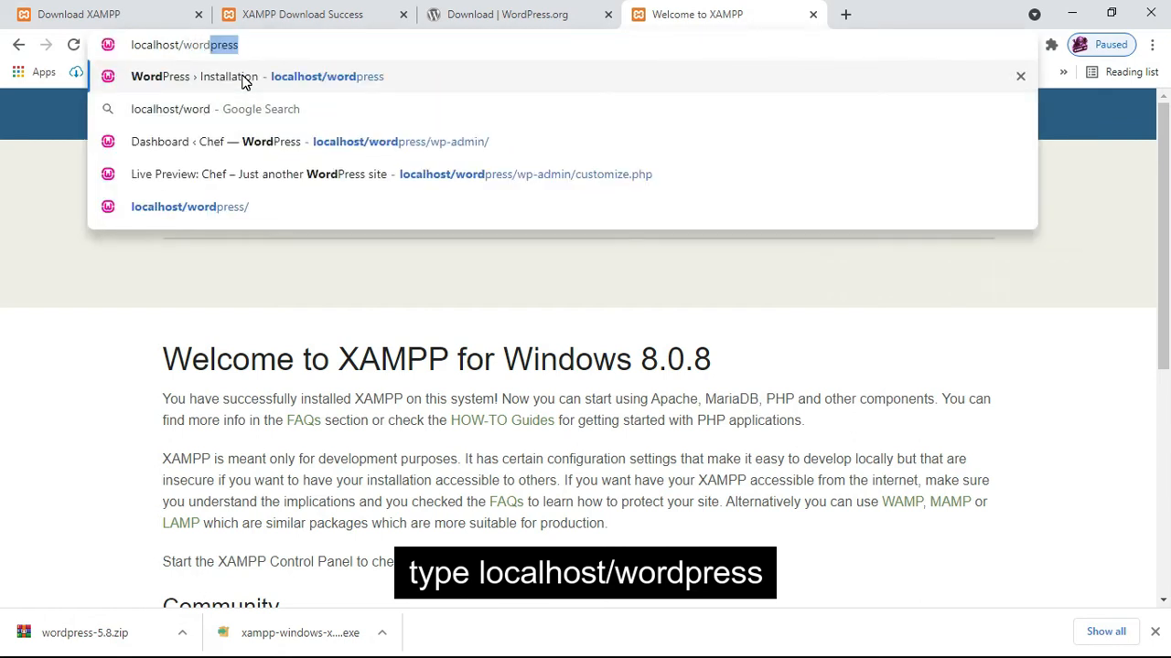
pyautogui.write('press')
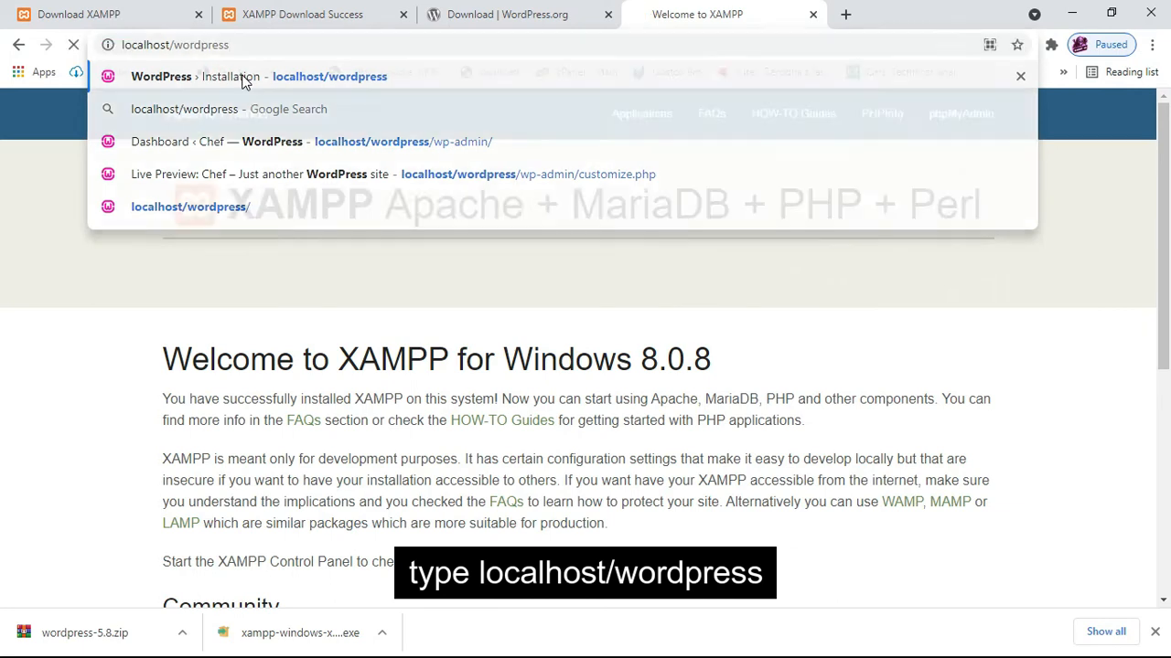
pyautogui.press('Return')
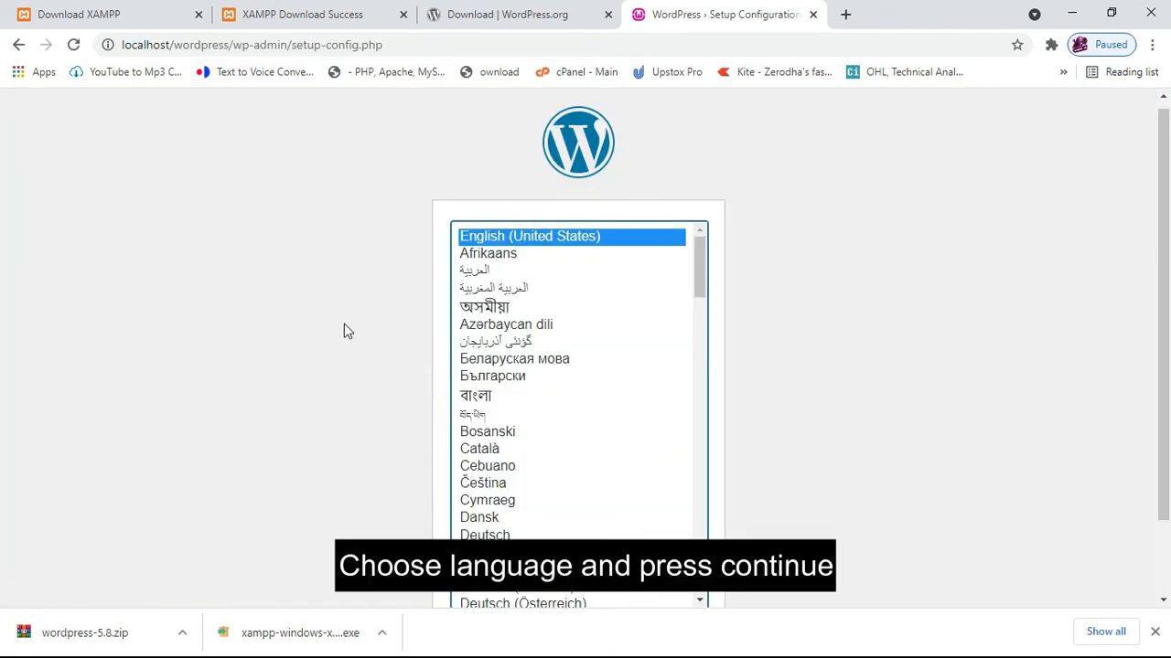
# Continue WordPress setup in English (United States), then switch to the XAMPP Control Panel.
pyautogui.moveTo(1166, 142); pyautogui.dragTo(1137, 183)
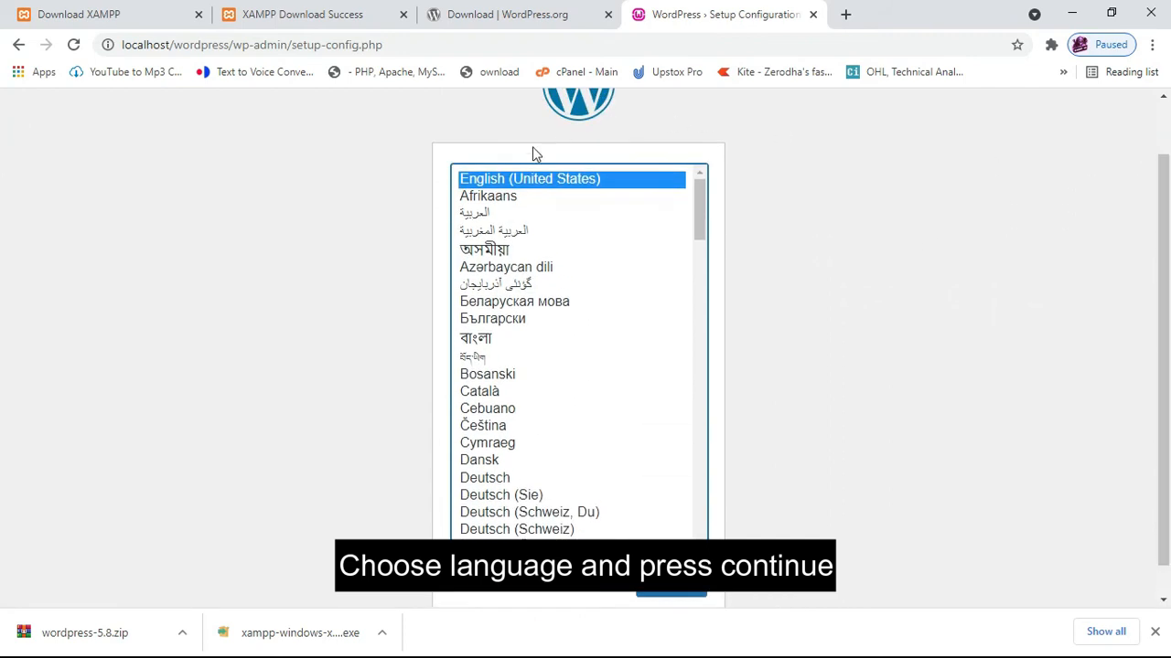
pyautogui.click(677, 590)
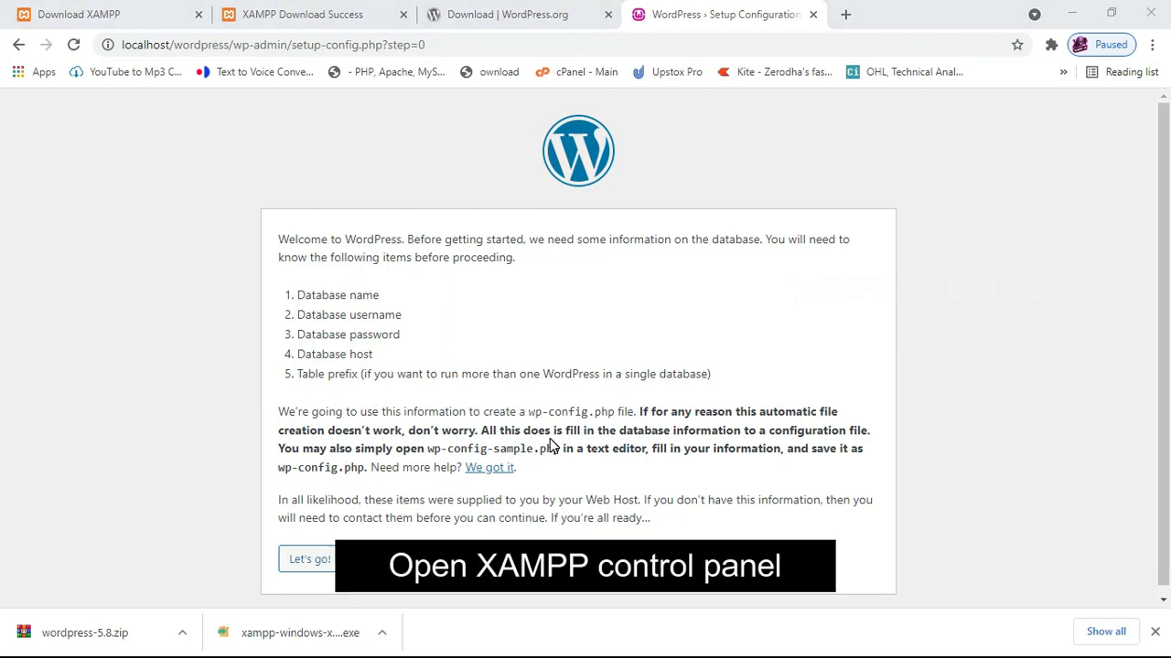
pyautogui.hotkey('alt', 'Tab')
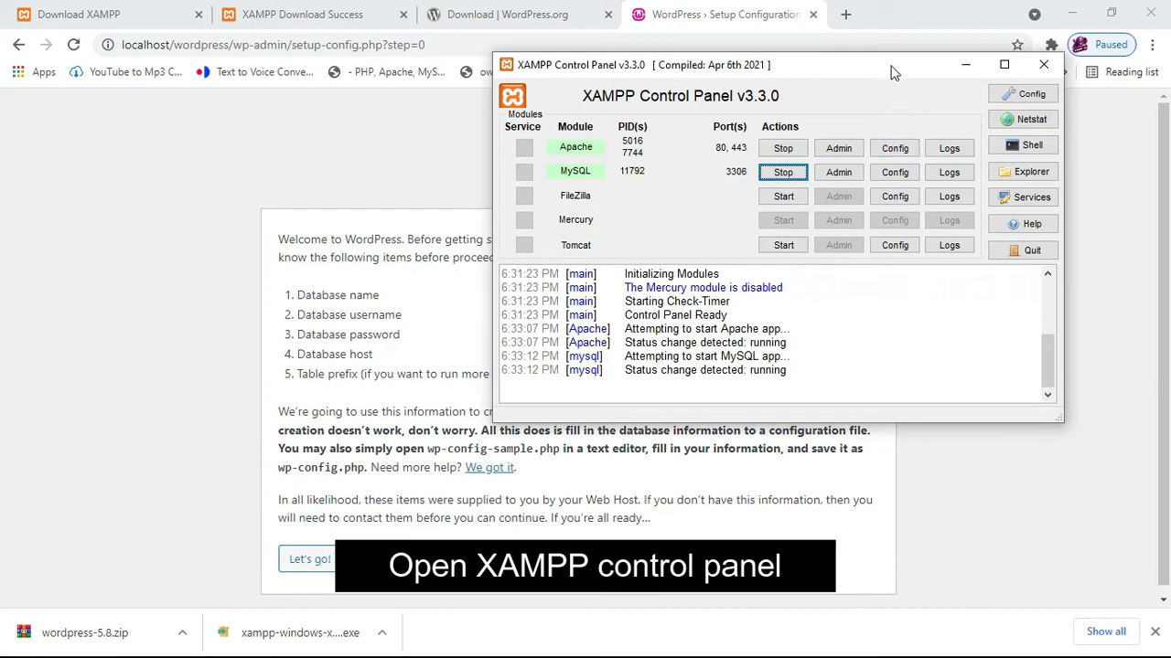
# Launch the XAMPP Shell from the Control Panel and get a fresh c:\xampp prompt.
pyautogui.moveTo(888, 65); pyautogui.dragTo(873, 97)
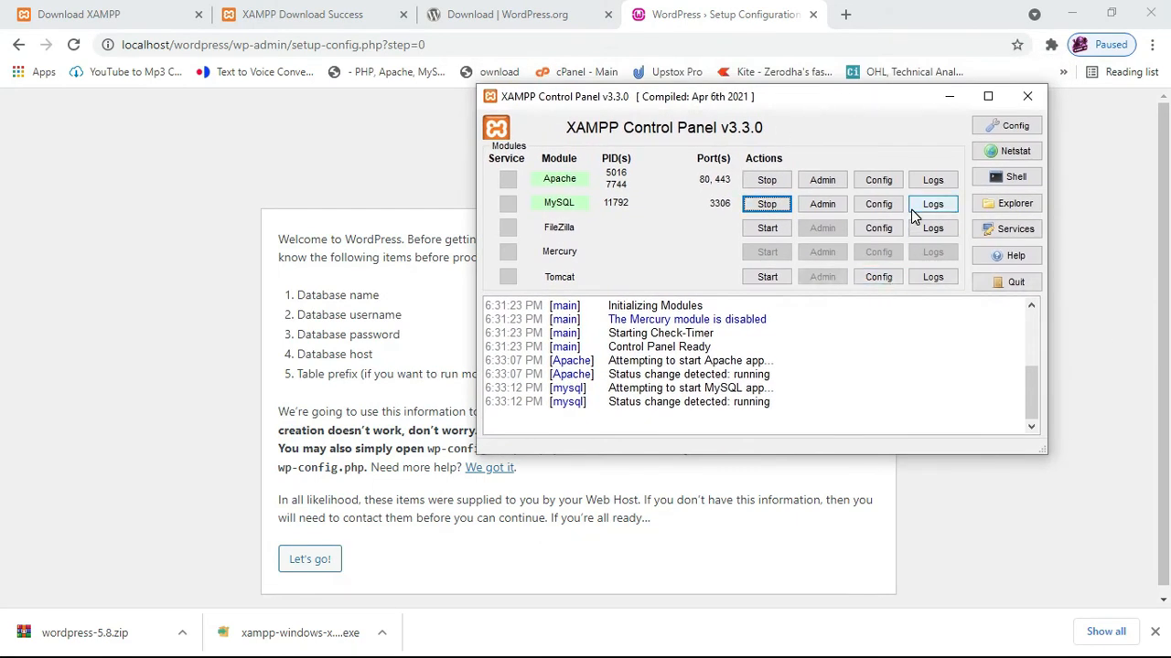
pyautogui.click(1006, 177)
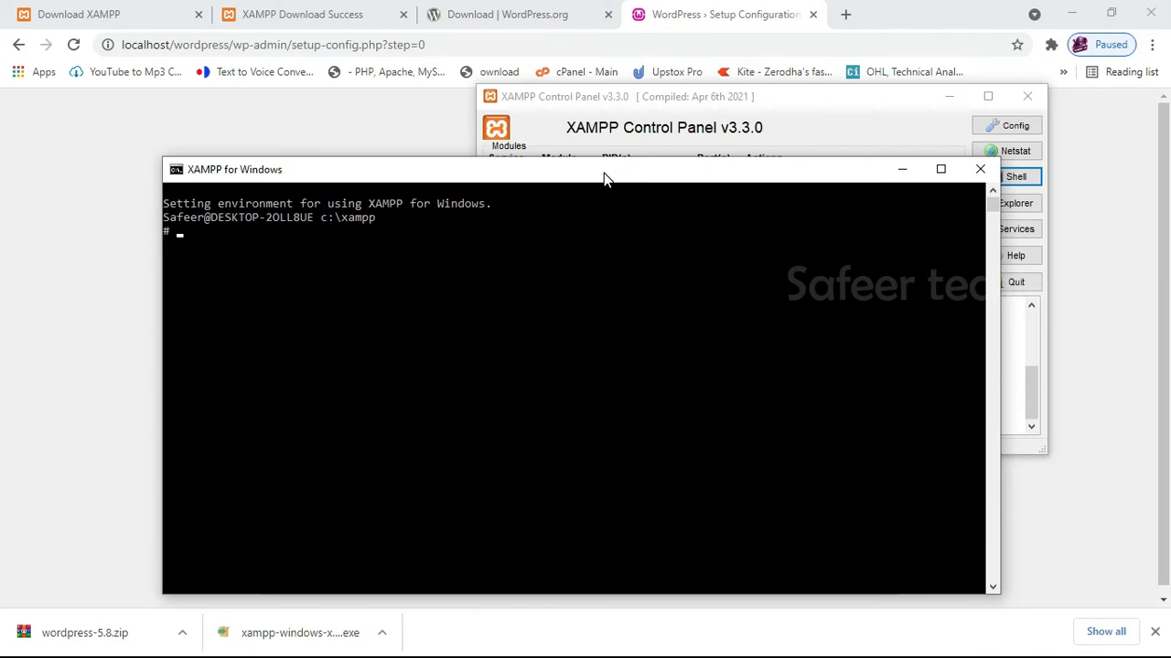
pyautogui.moveTo(604, 173); pyautogui.dragTo(681, 151)
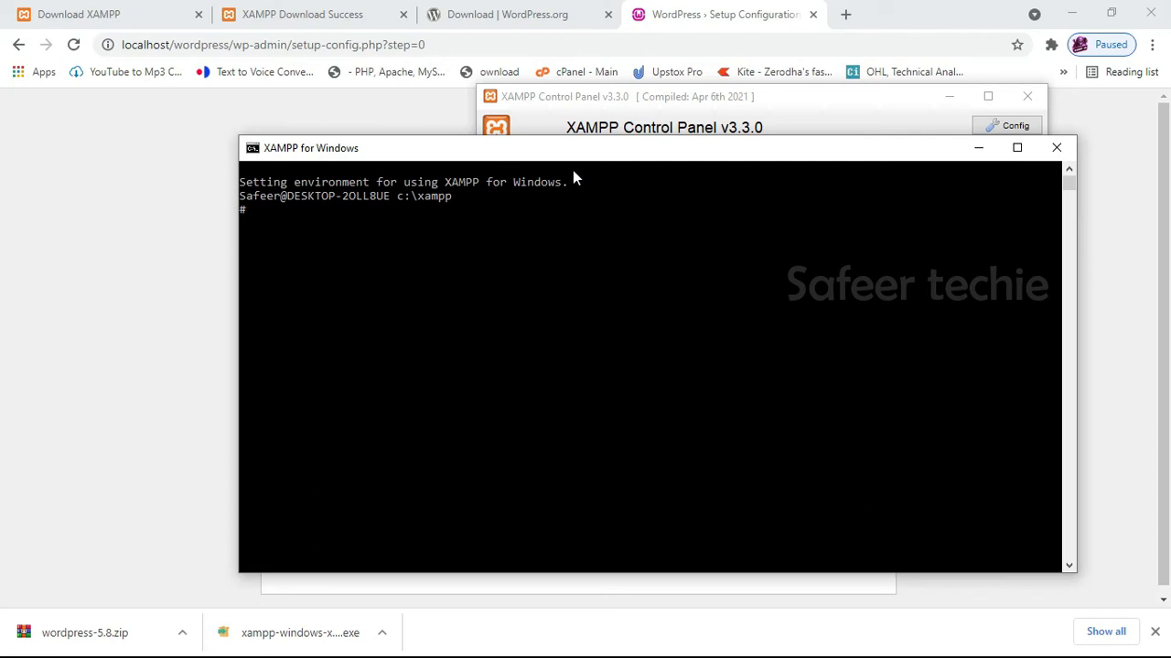
pyautogui.press('Return')
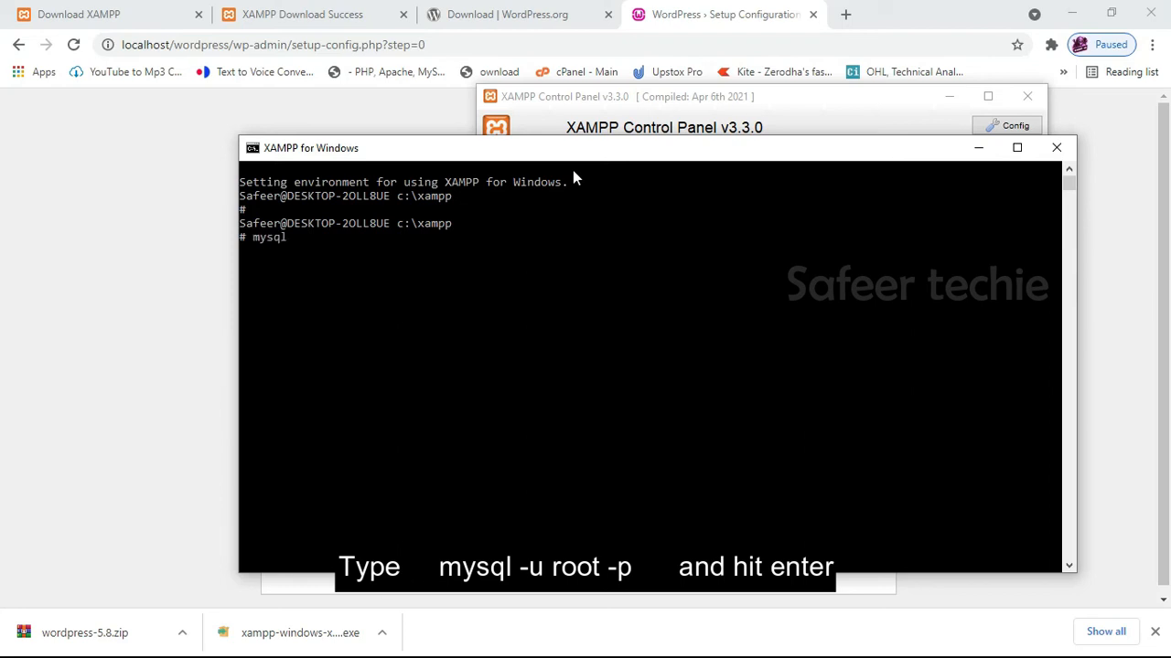
# Log into MariaDB with mysql -u root -p using an empty password.
pyautogui.write('root -p')
pyautogui.press('Return')
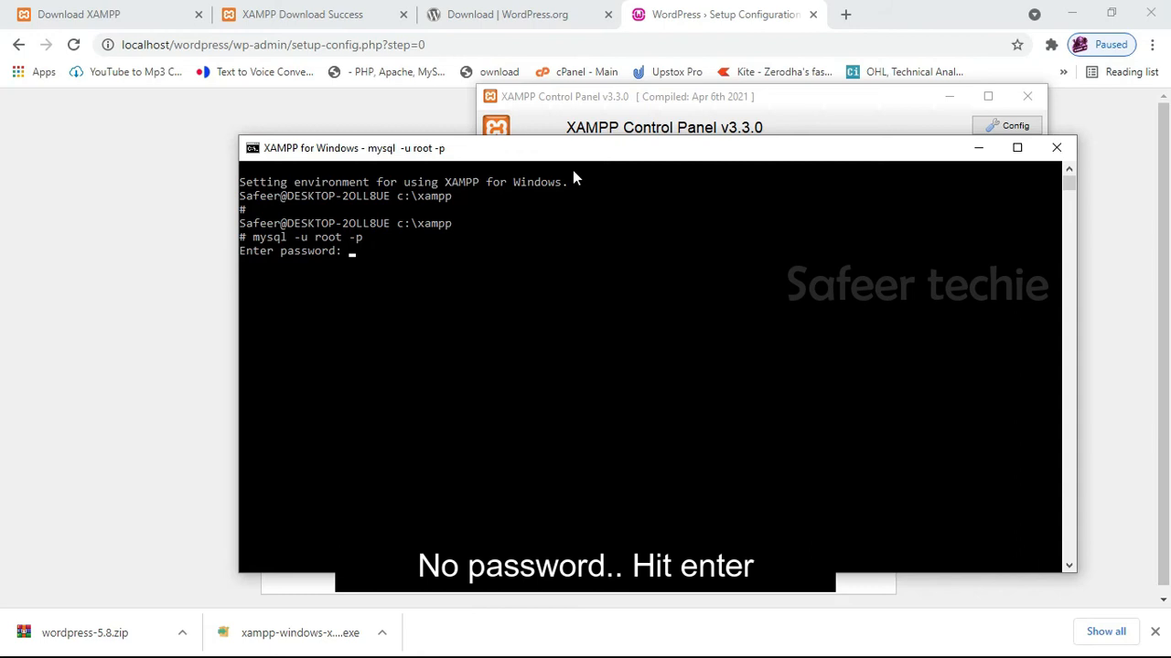
pyautogui.press('Return')
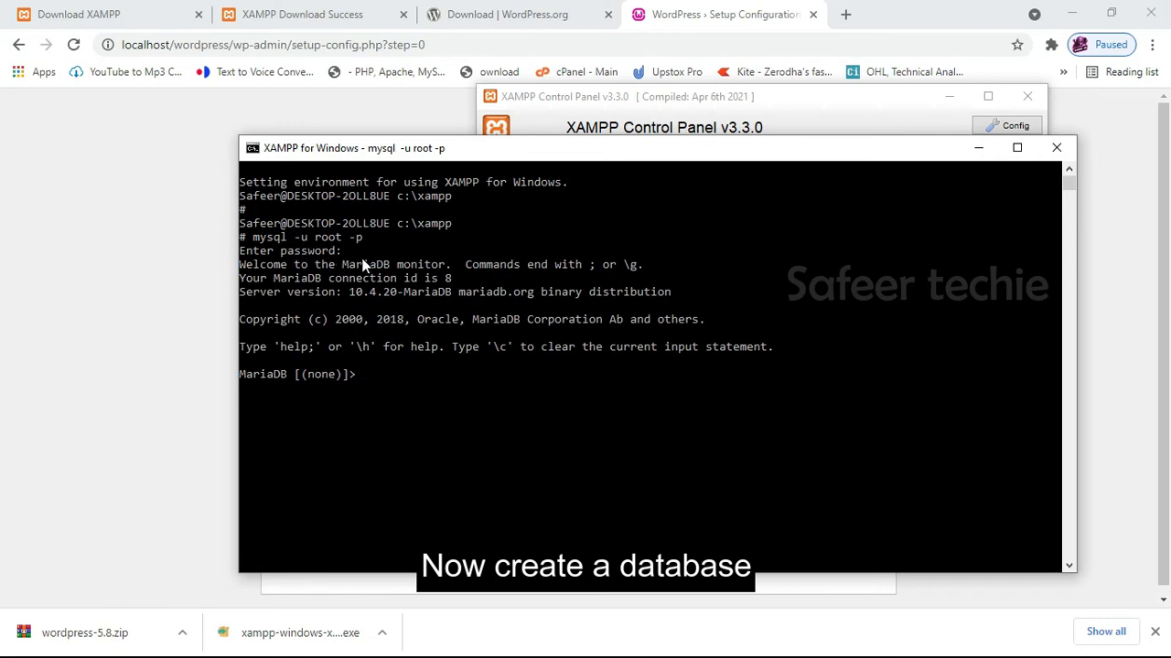
pyautogui.moveTo(473, 149); pyautogui.dragTo(756, 198)
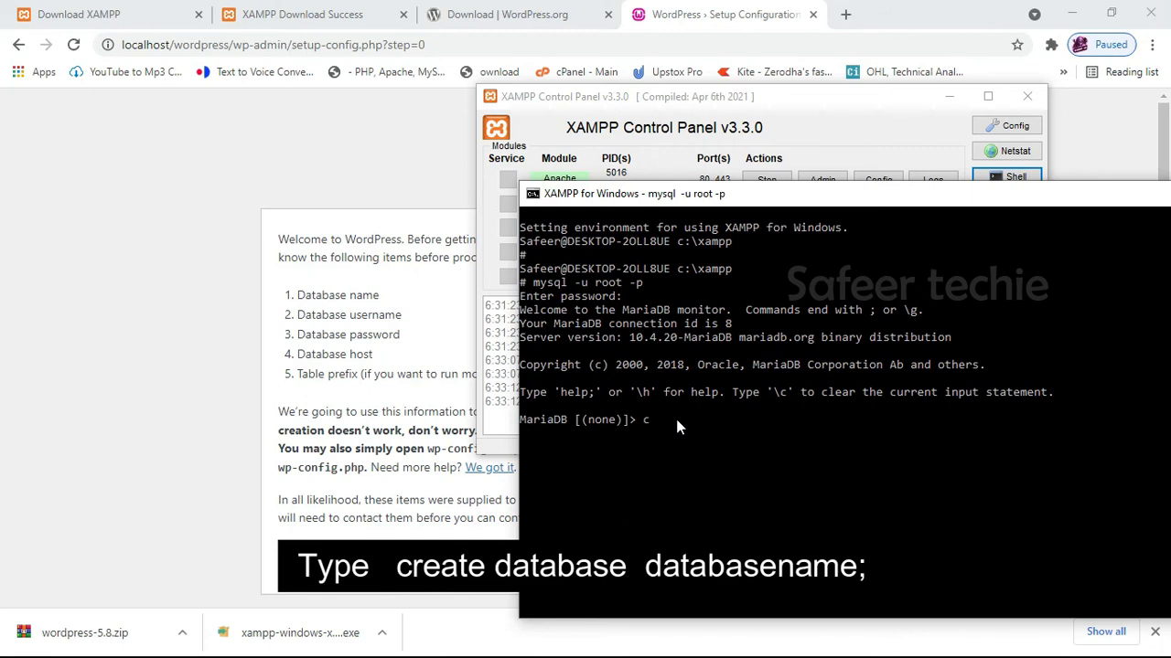
# Create a database named test, then one named wordpress.
pyautogui.write('create database tex')
pyautogui.press('BackSpace')
pyautogui.write('st;')
pyautogui.press('Return')
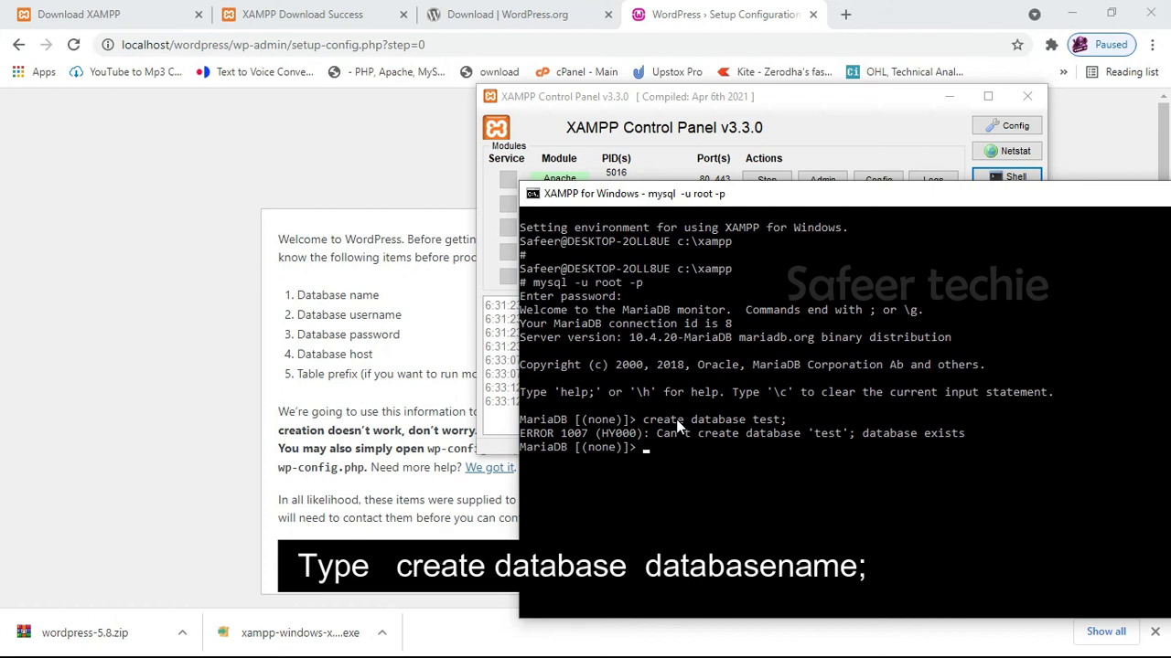
pyautogui.press('Up')
pyautogui.press('BackSpace')
pyautogui.press('BackSpace')
pyautogui.press('BackSpace')
pyautogui.press('BackSpace')
pyautogui.press('BackSpace')
pyautogui.write('wordpress;')
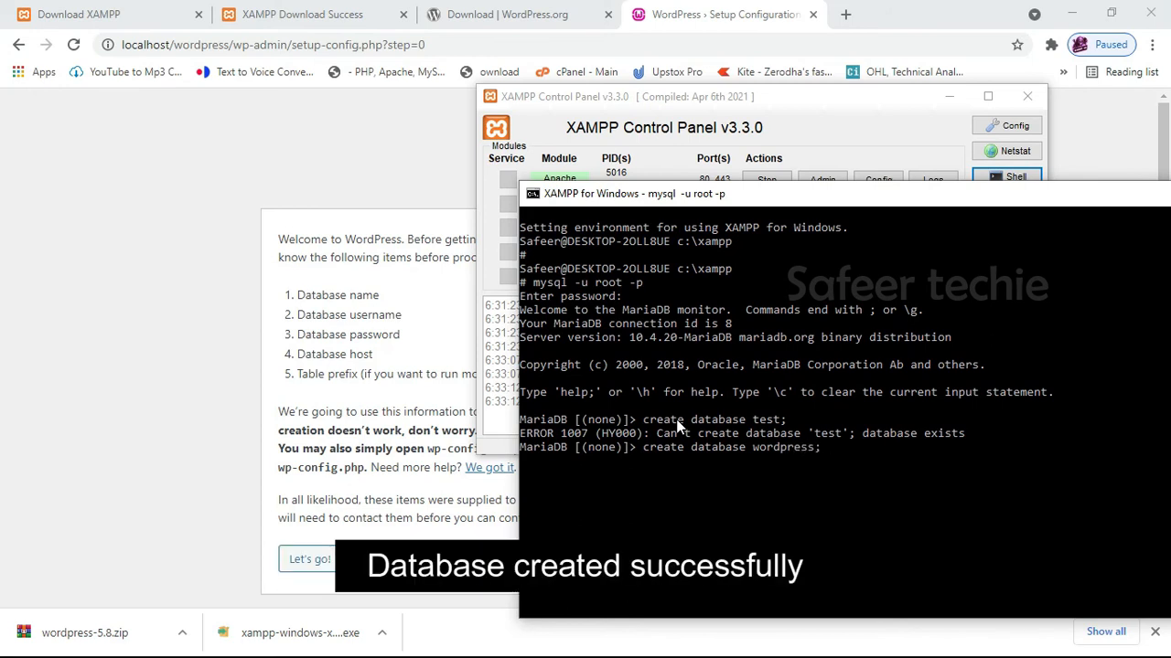
pyautogui.press('Return')
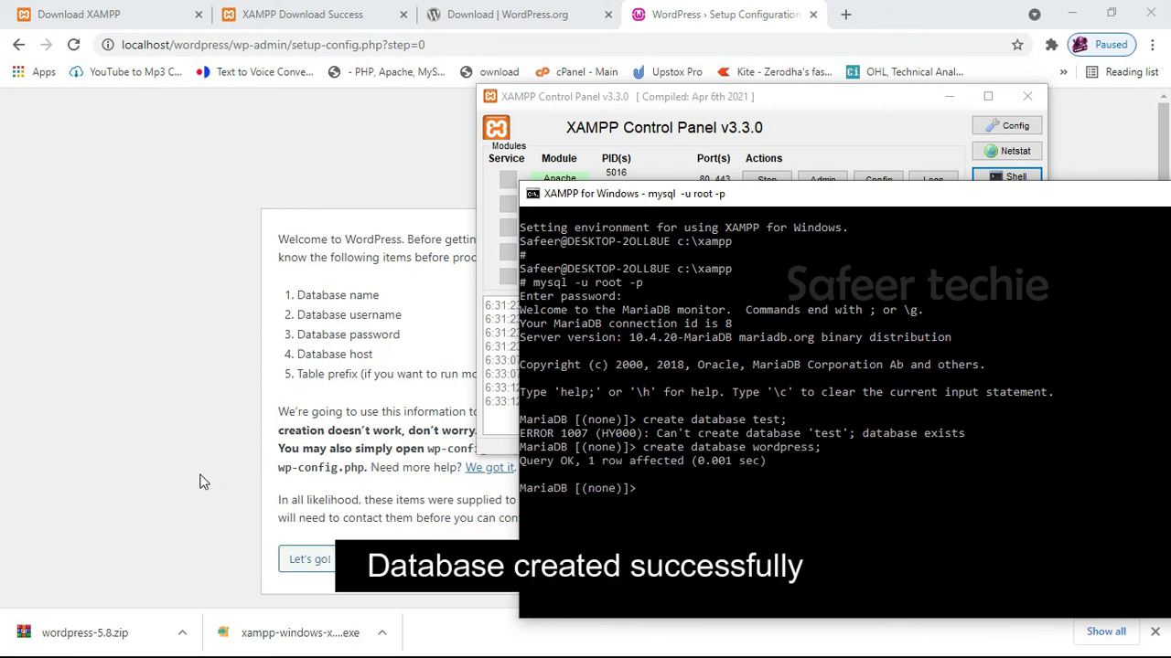
# Submit the database details: database wordpress, username root, blank password.
pyautogui.click(165, 234)
pyautogui.click(309, 559)
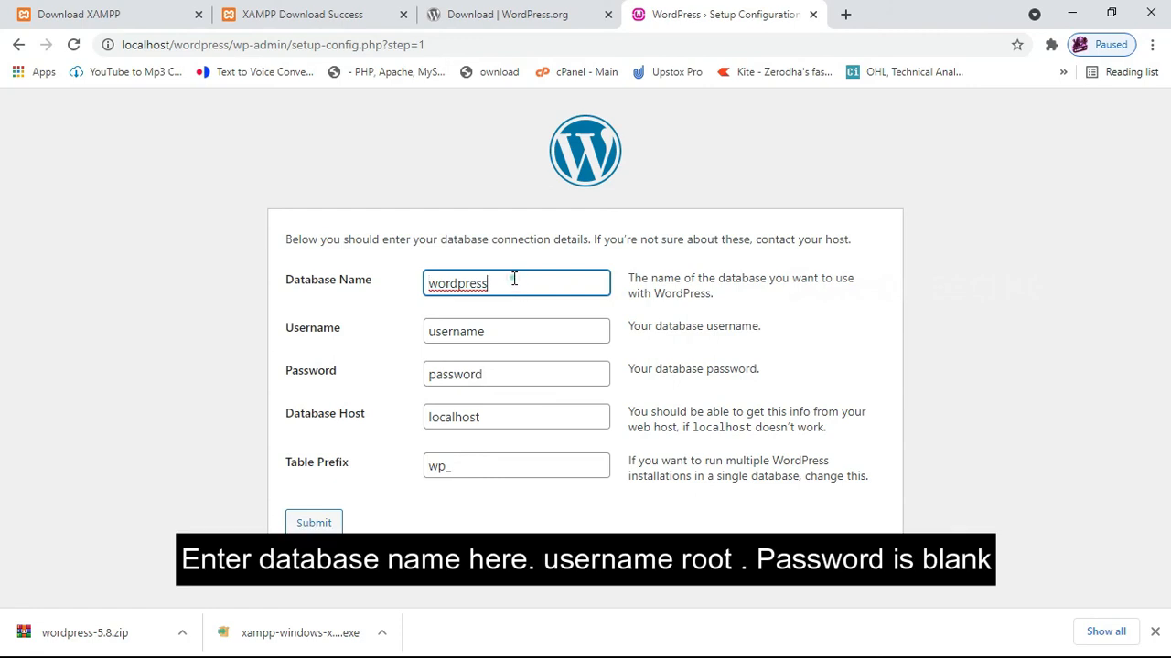
pyautogui.click(498, 331)
pyautogui.doubleClick(504, 329)
pyautogui.write('root')
pyautogui.press('Tab')
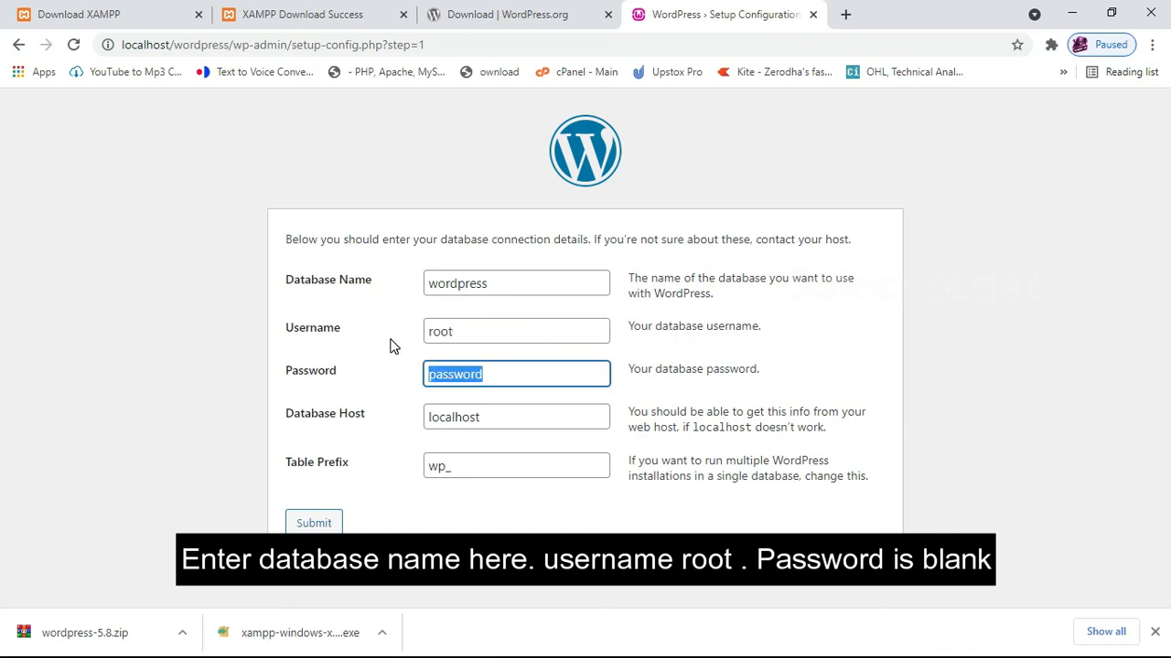
pyautogui.press('BackSpace')
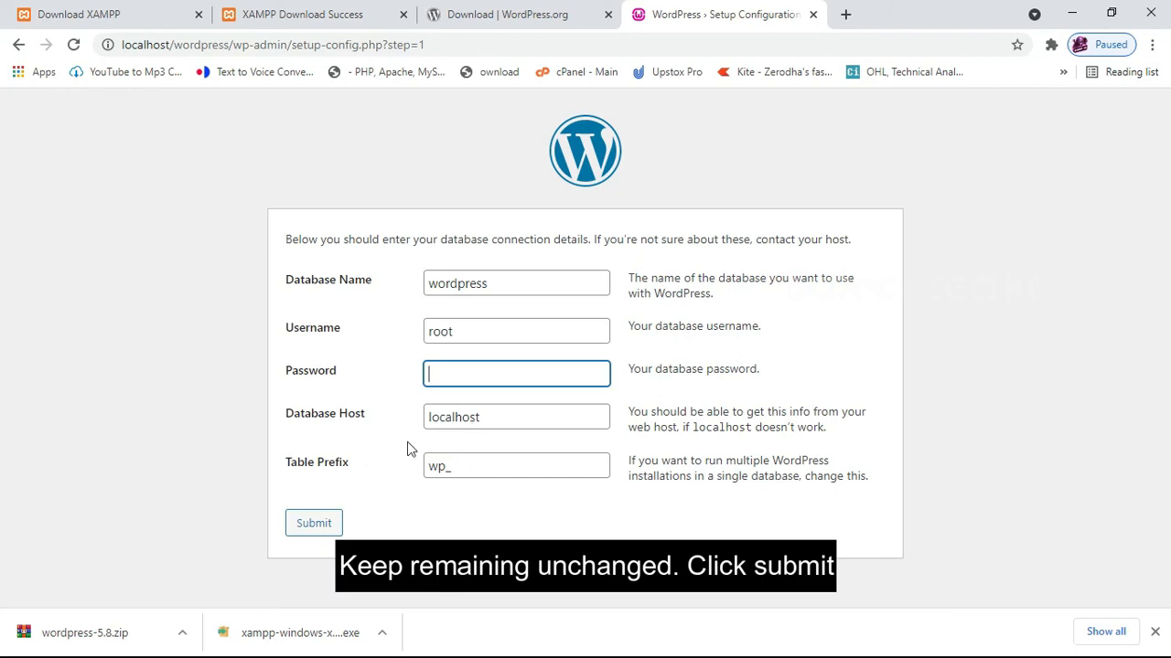
pyautogui.click(311, 525)
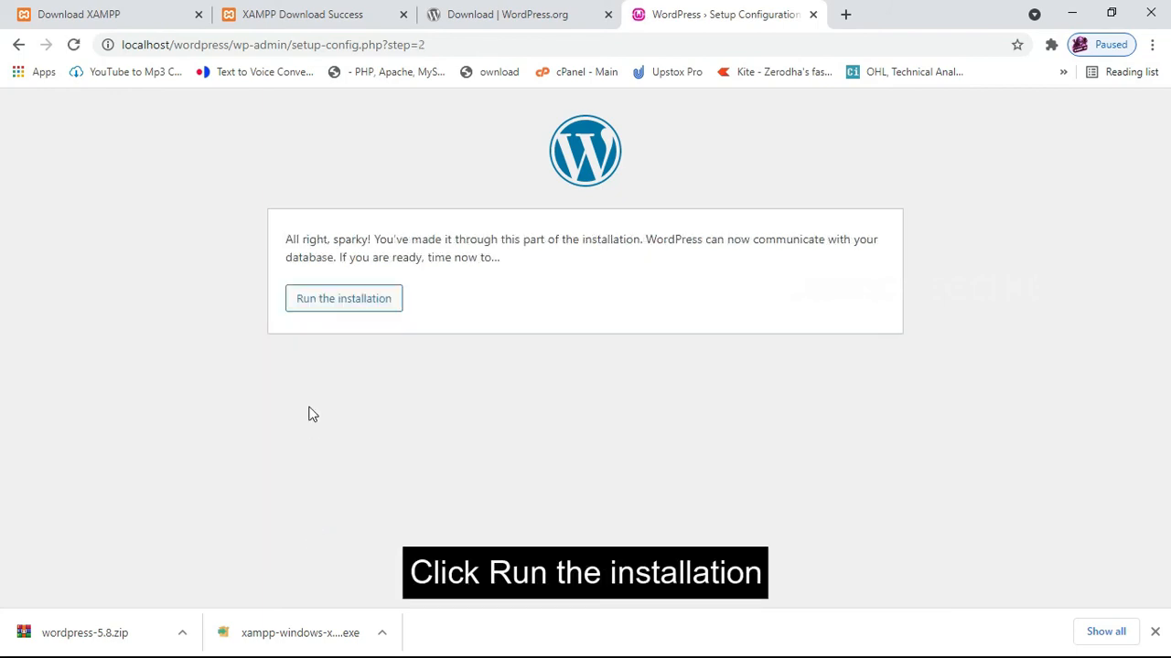
# Set site title Chef, username admin and a weak password, confirming its use.
pyautogui.click(336, 302)
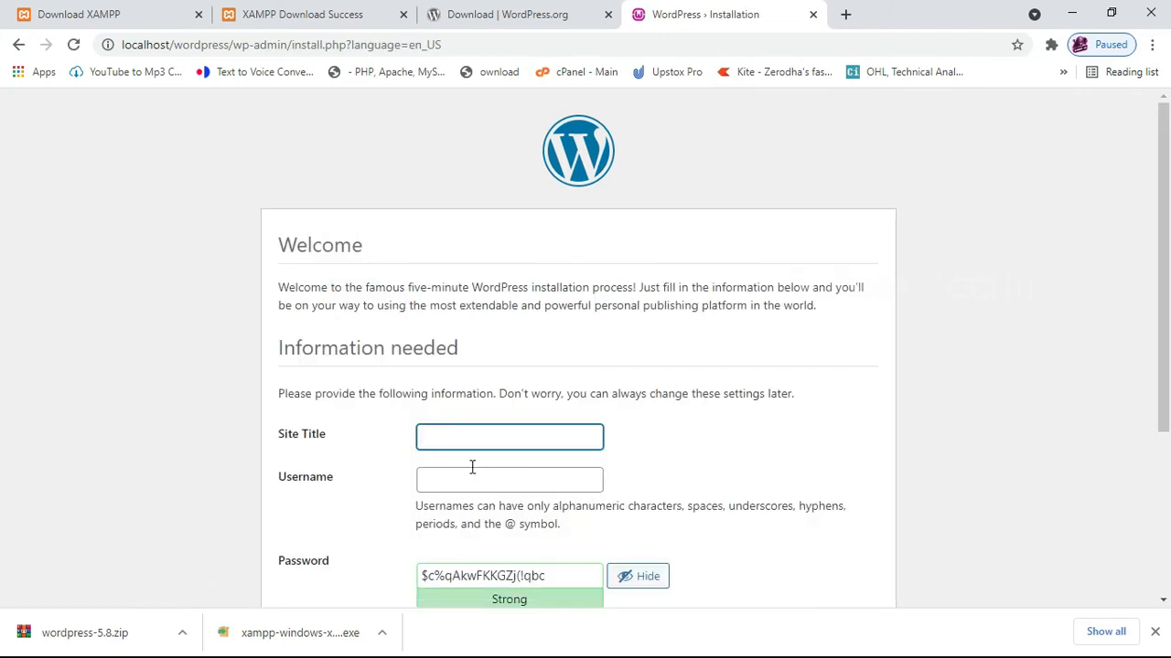
pyautogui.scroll(-2, 436, 380)
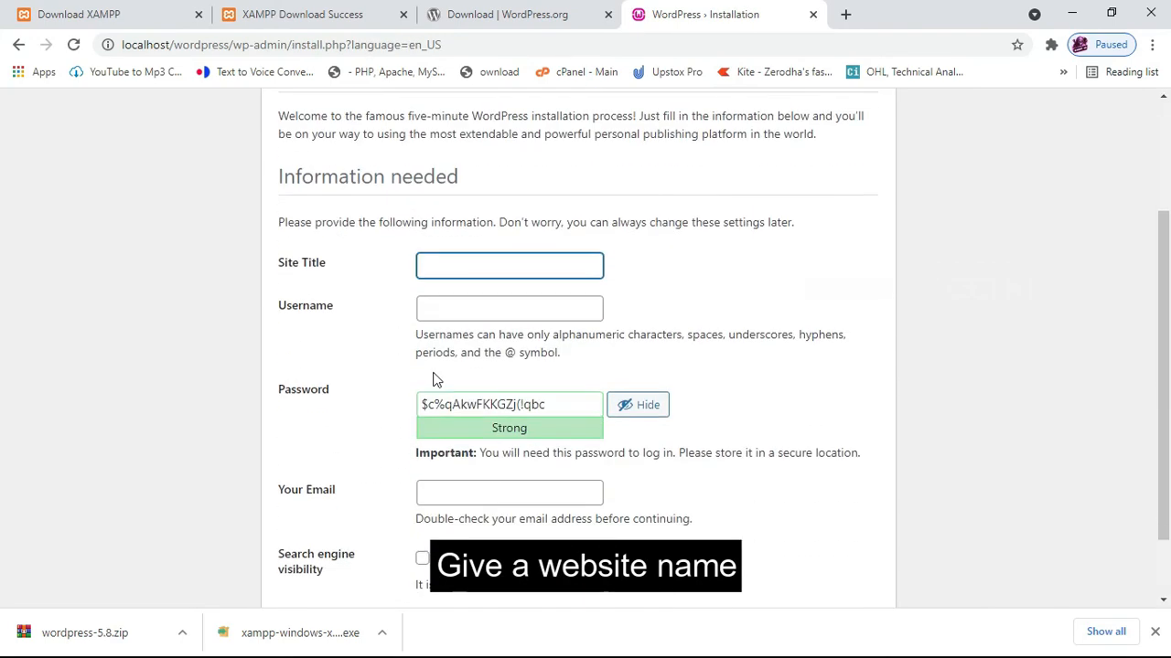
pyautogui.click(437, 257)
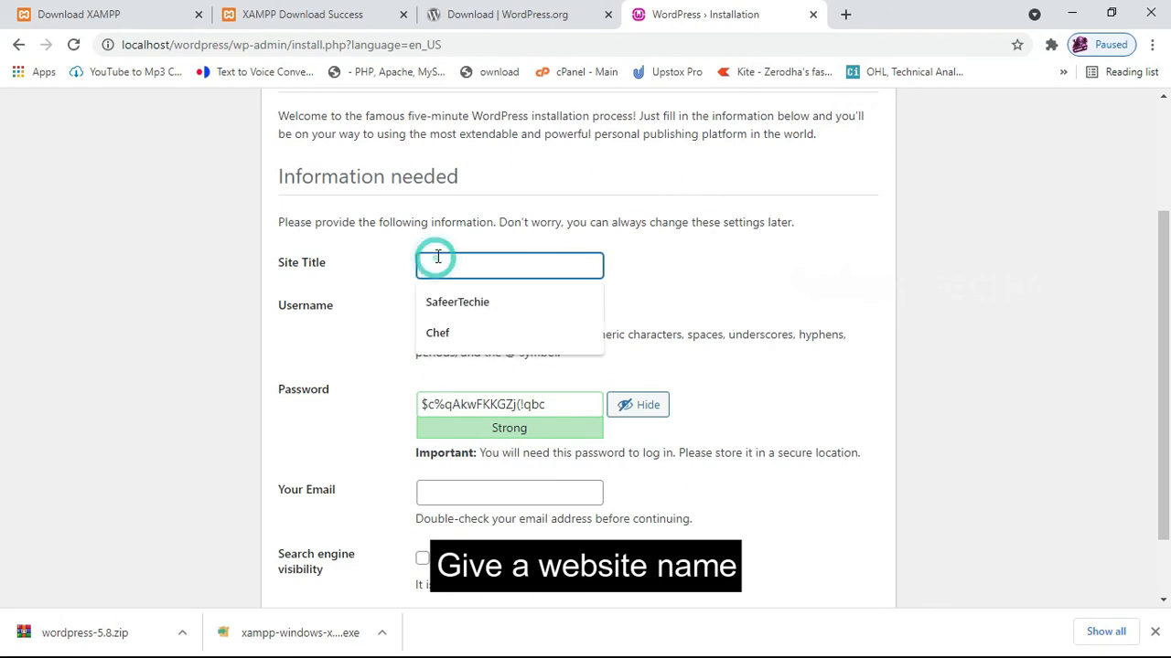
pyautogui.click(434, 334)
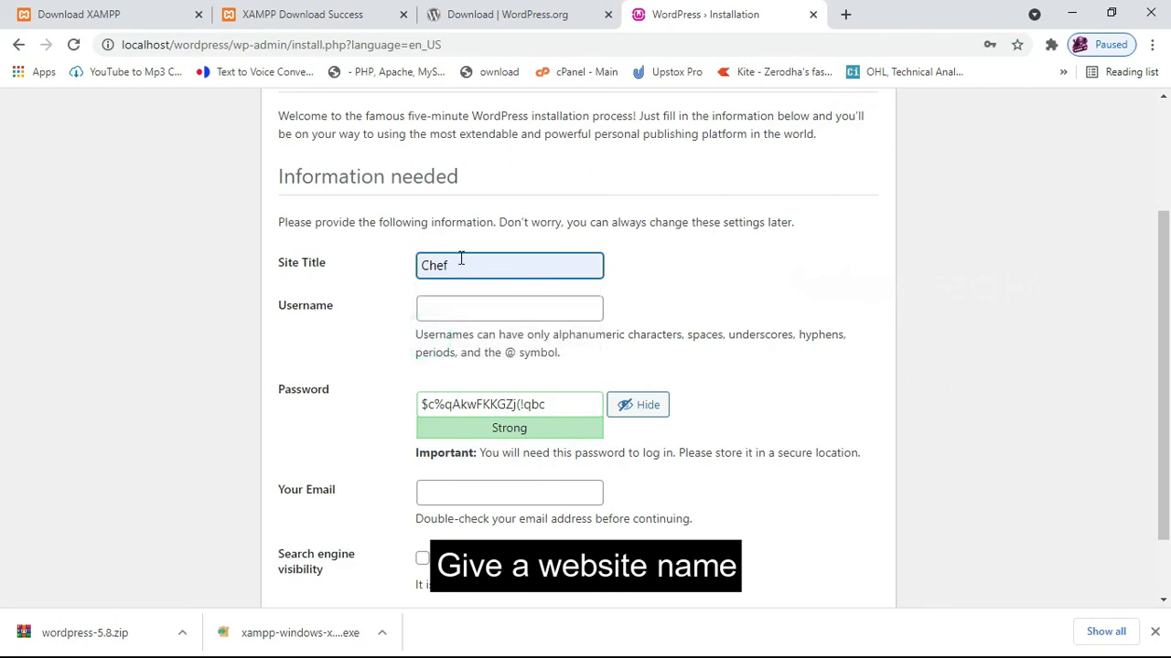
pyautogui.click(459, 302)
pyautogui.write('admin')
pyautogui.press('Tab')
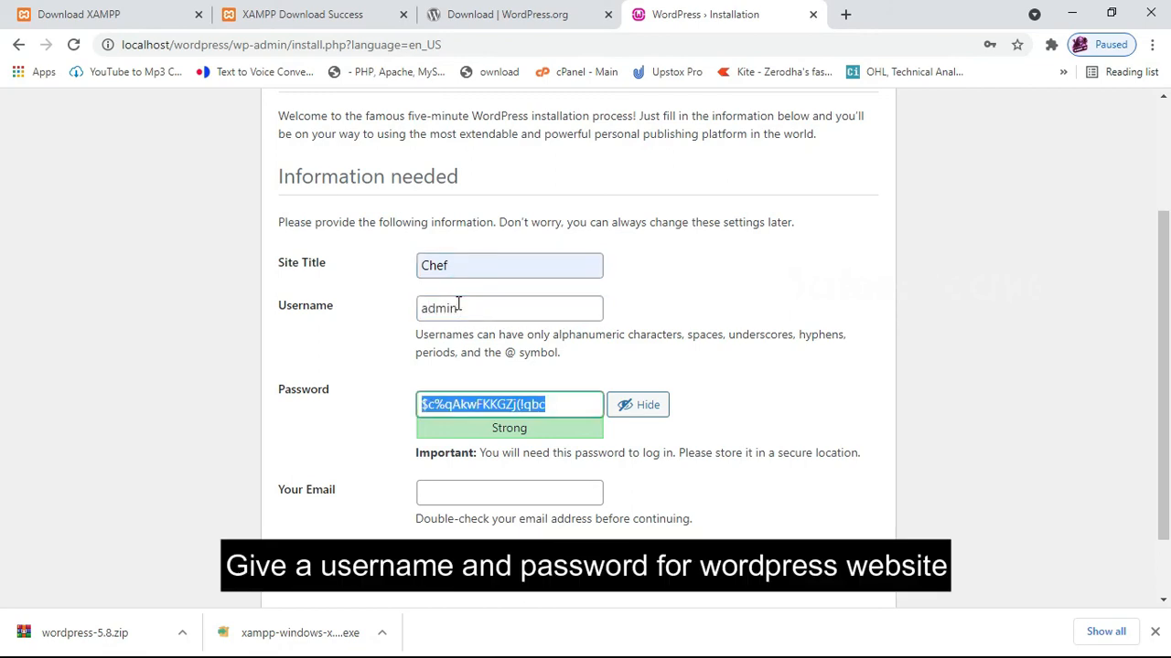
pyautogui.write('admin')
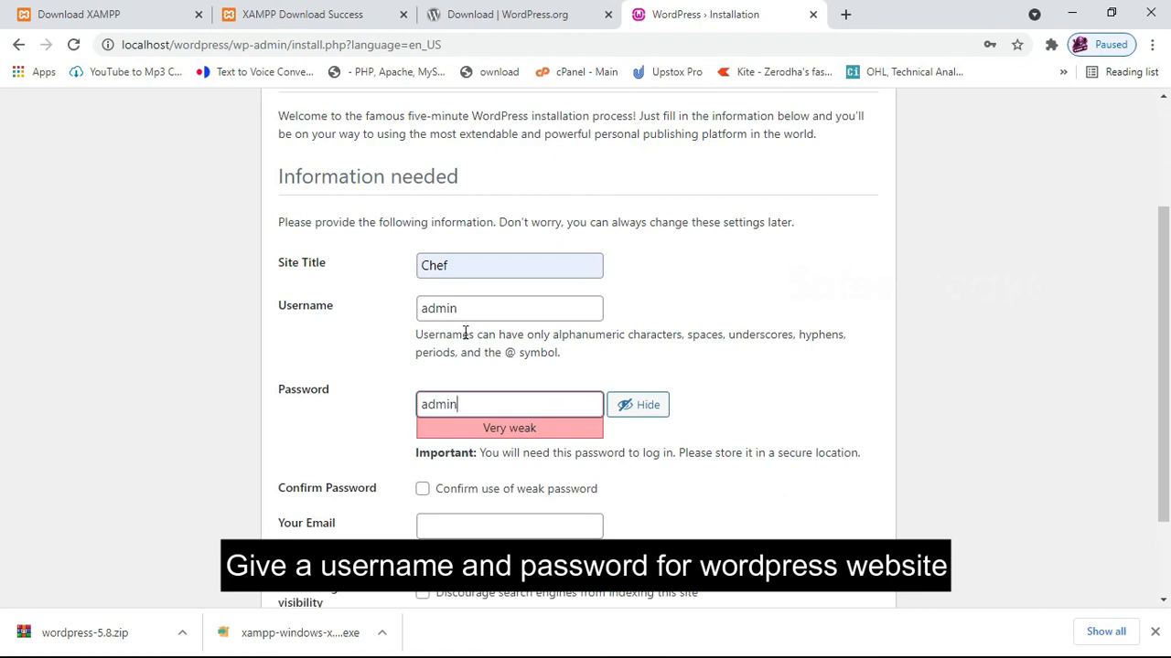
pyautogui.click(423, 492)
# Fill in the administrator's email address and install WordPress.
pyautogui.scroll(-2, 796, 506)
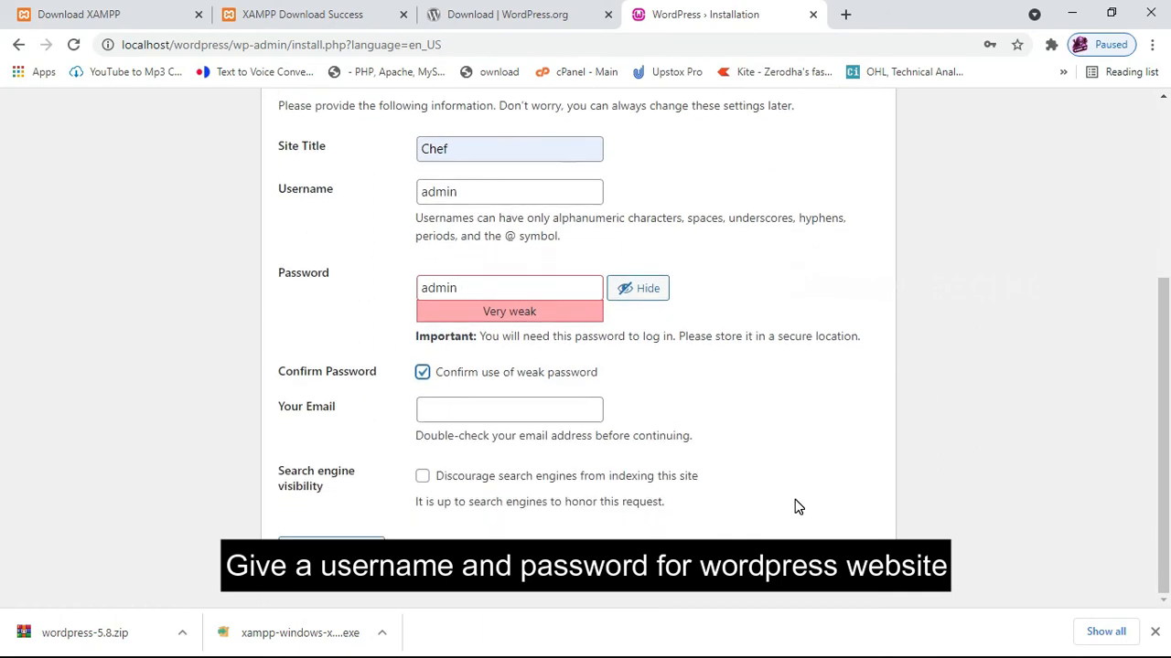
pyautogui.click(439, 412)
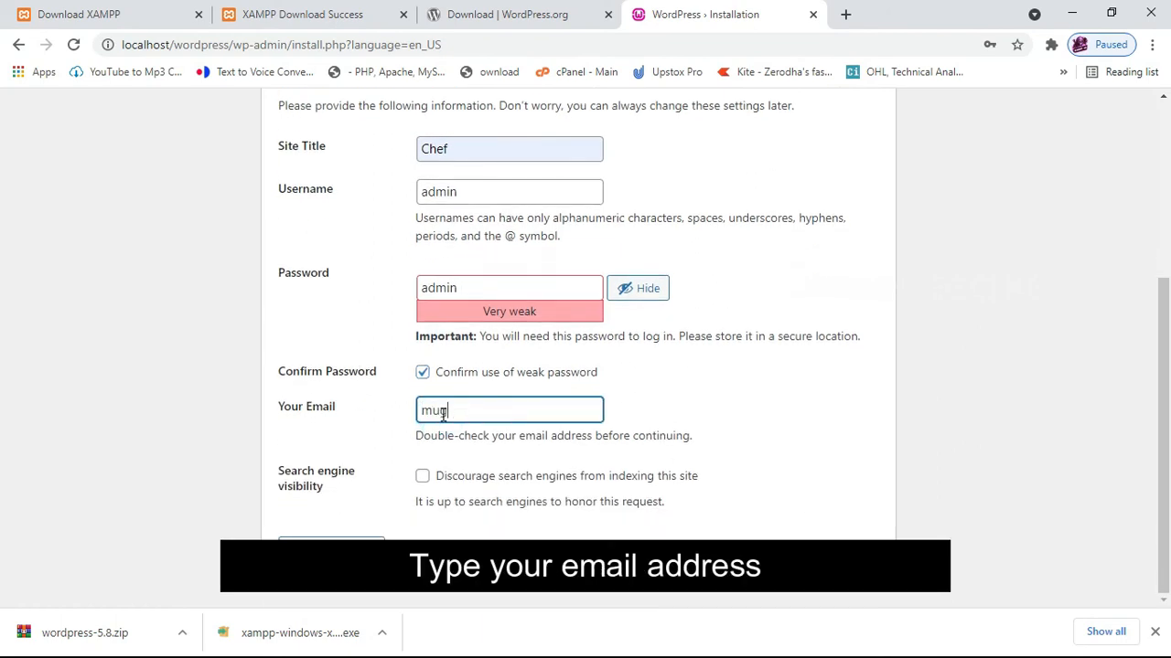
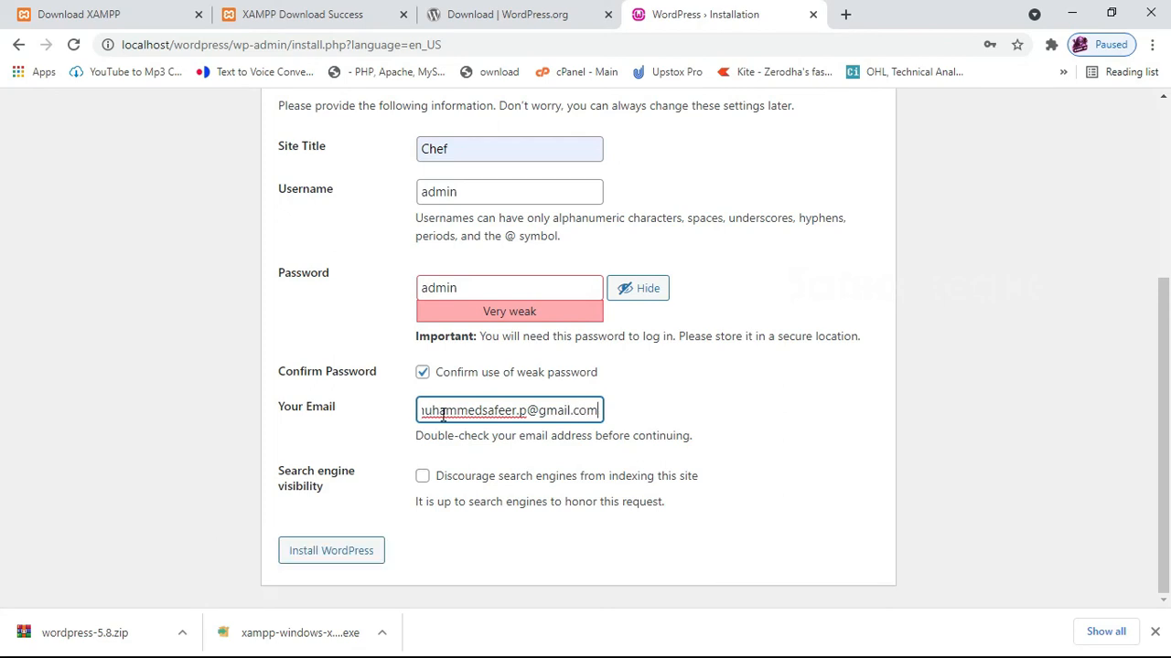
pyautogui.click(334, 556)
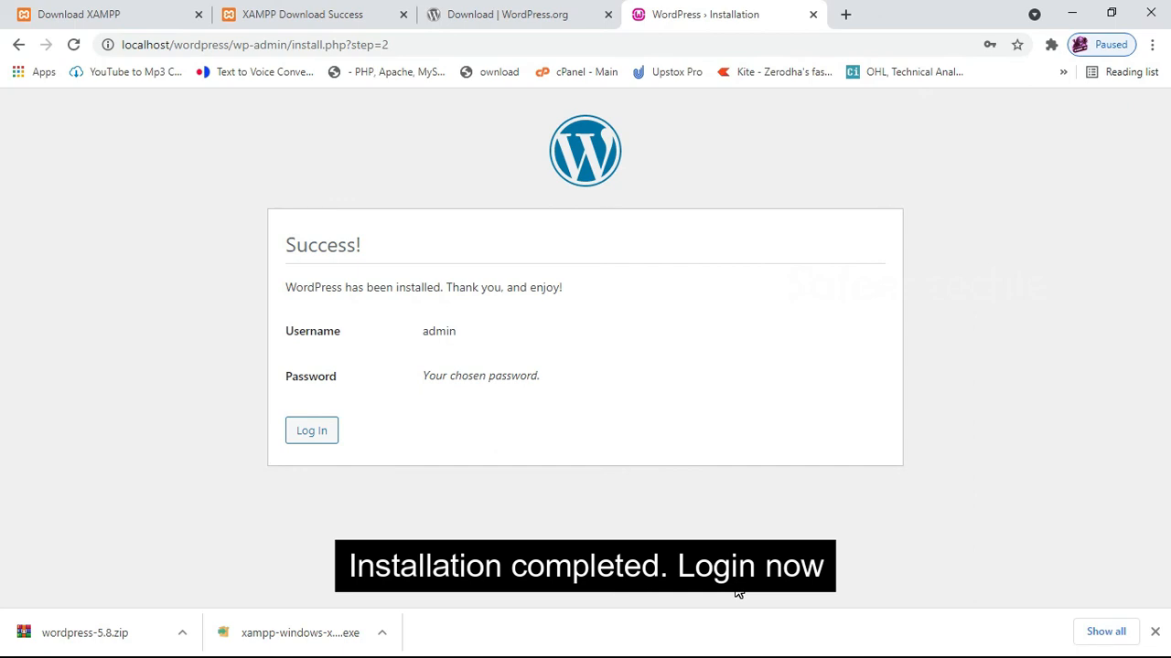
# Log in to the Chef site as admin with its password and browse the Dashboard.
pyautogui.click(311, 437)
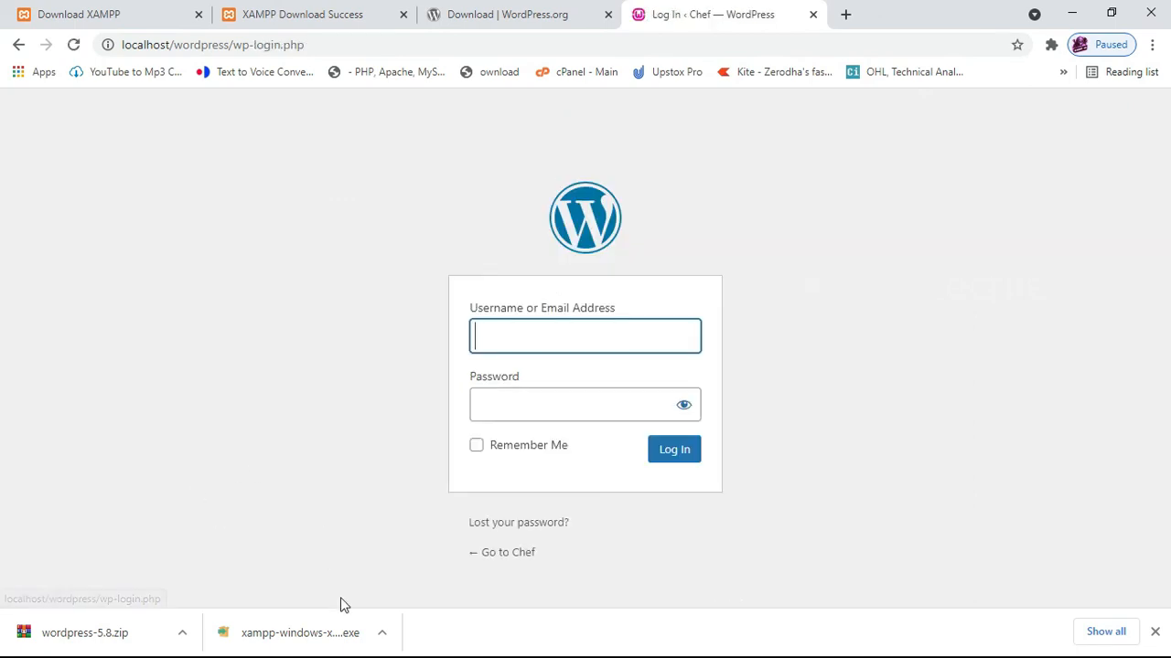
pyautogui.write('admin')
pyautogui.press('Tab')
pyautogui.write('admin')
pyautogui.press('Return')
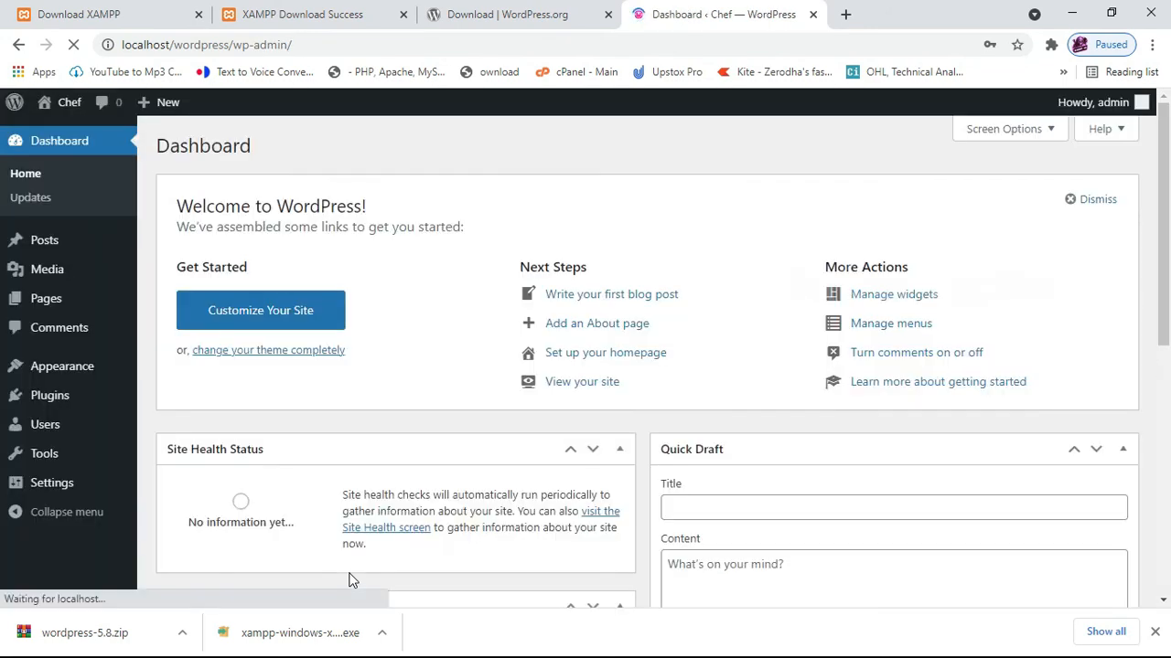
pyautogui.scroll(-5, 395, 276)
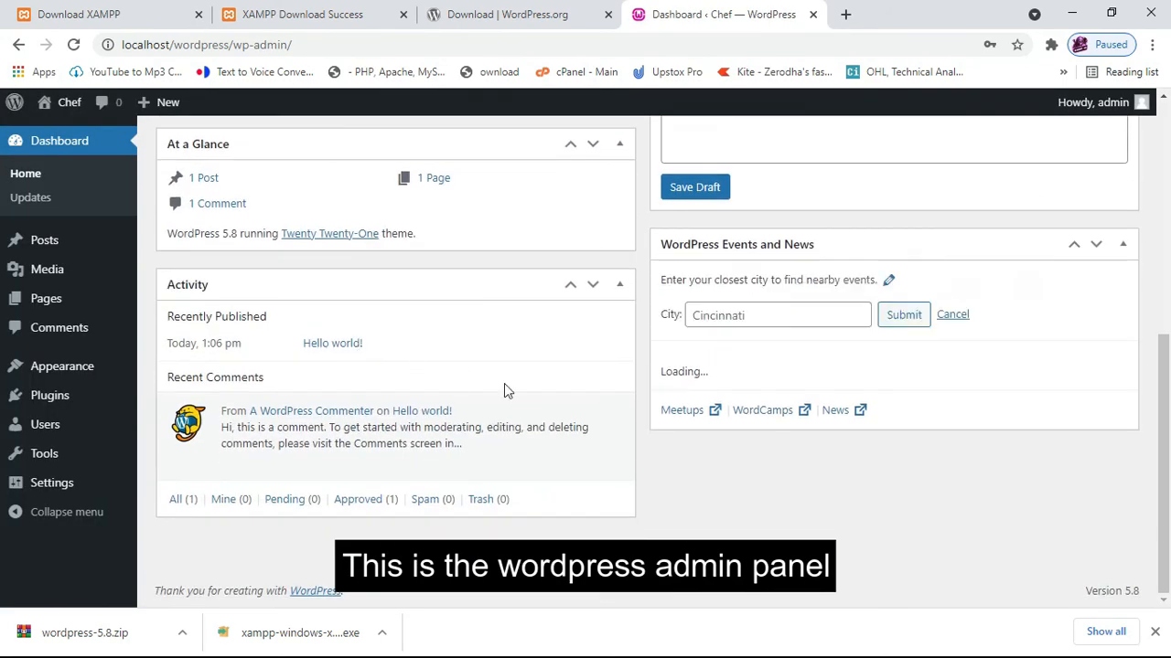
pyautogui.scroll(5, 1092, 320)
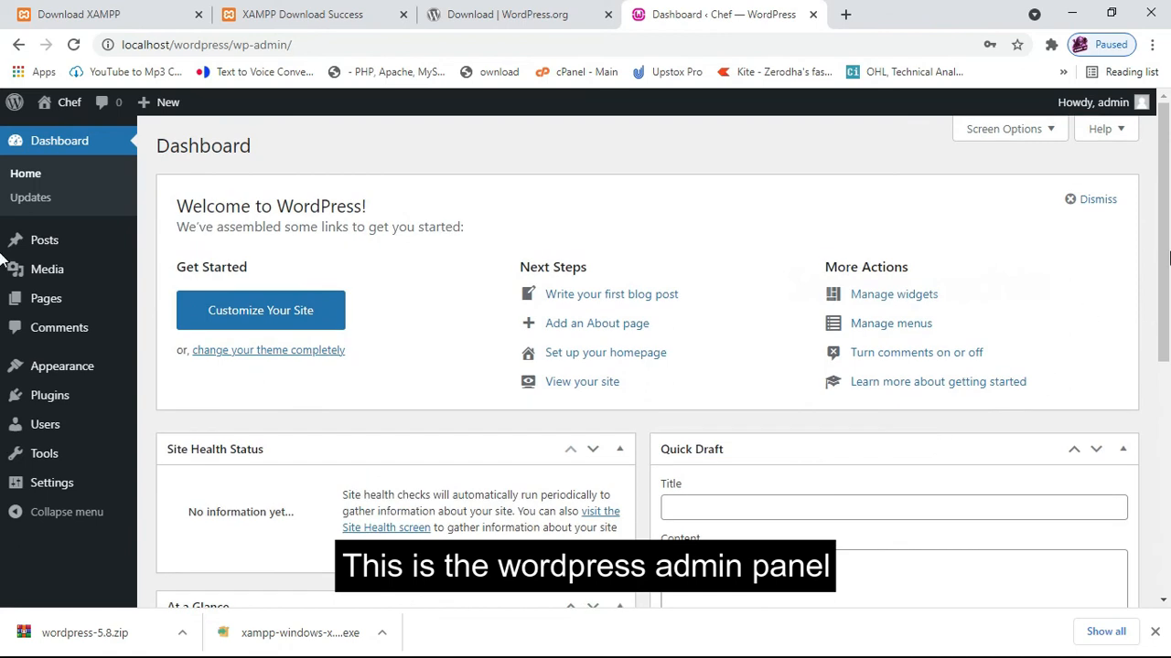
pyautogui.scroll(-1, 1158, 155)
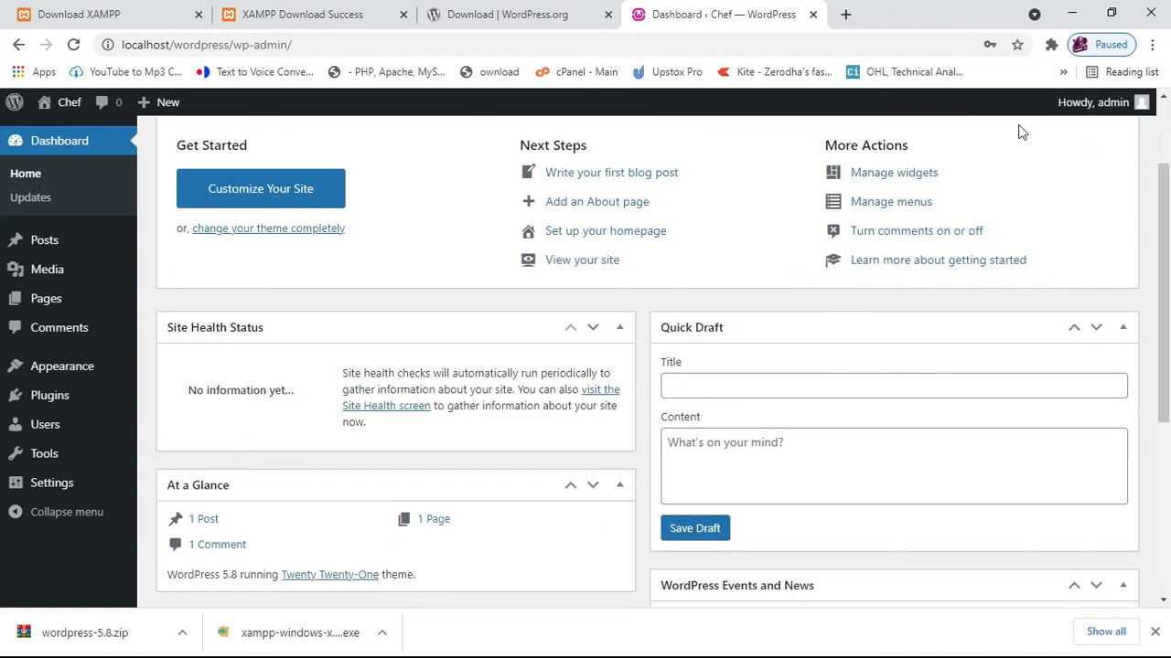
# Load localhost/wordpress in a new tab to view the Chef front page.
pyautogui.click(844, 16)
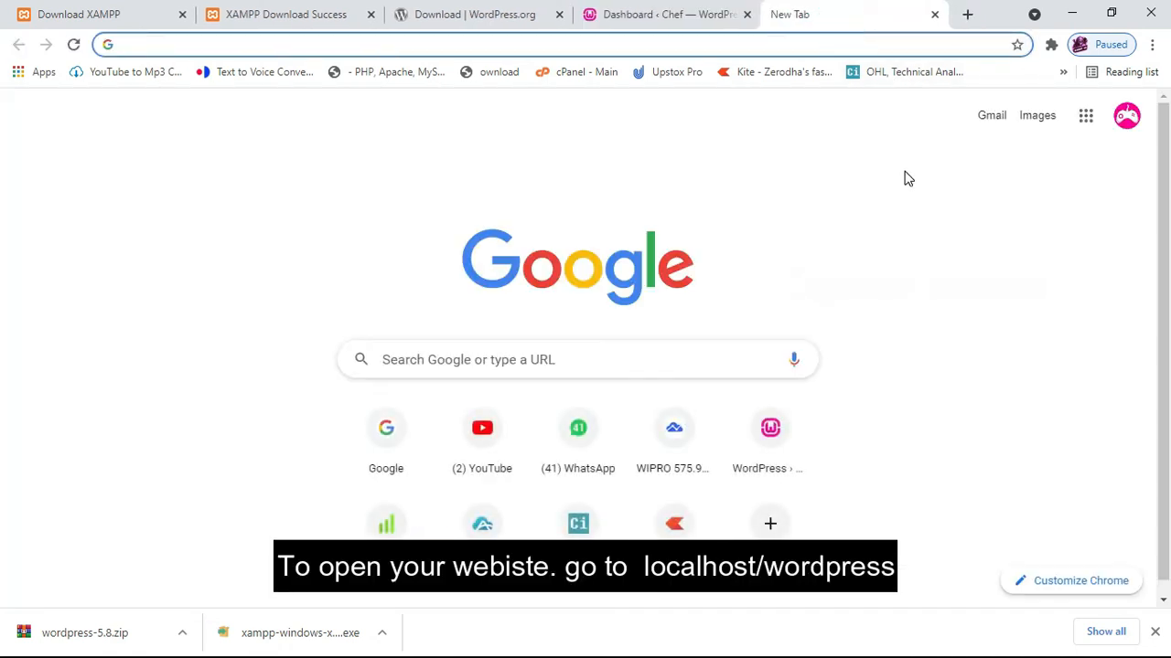
pyautogui.write('localhost')
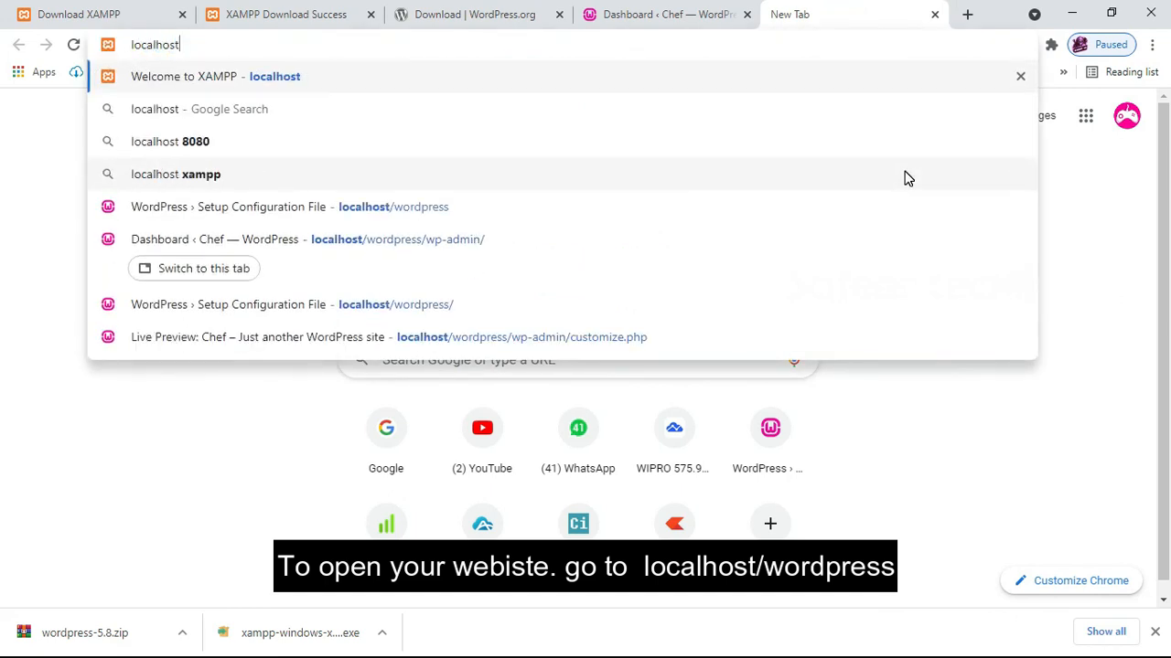
pyautogui.write('/wordp')
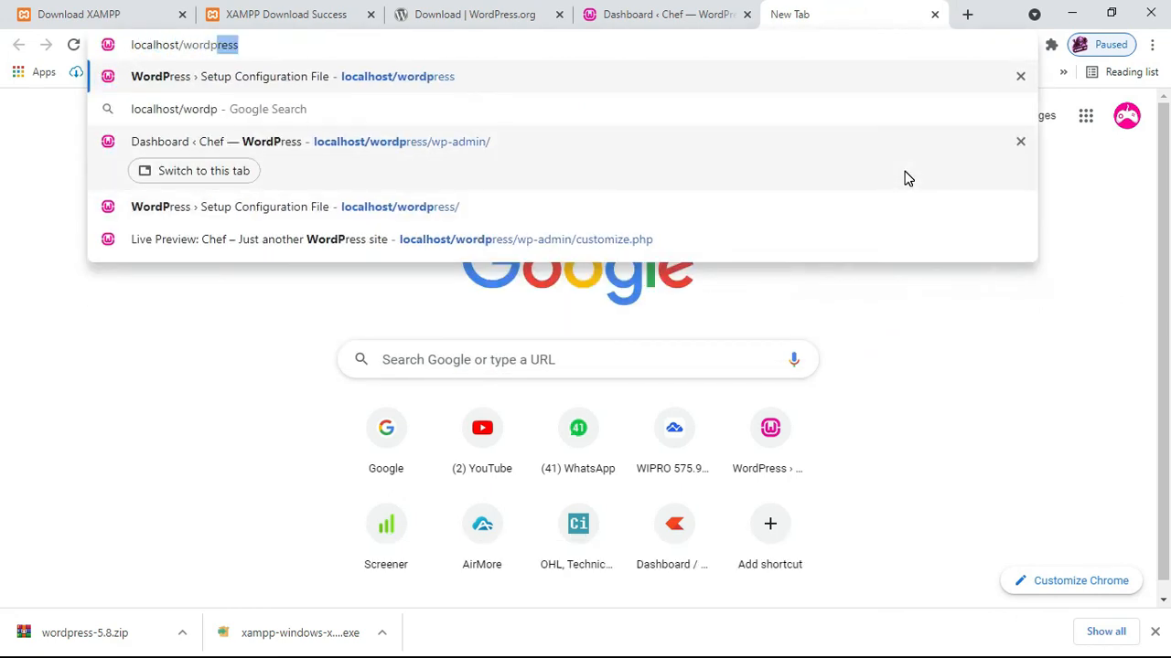
pyautogui.press('Return')
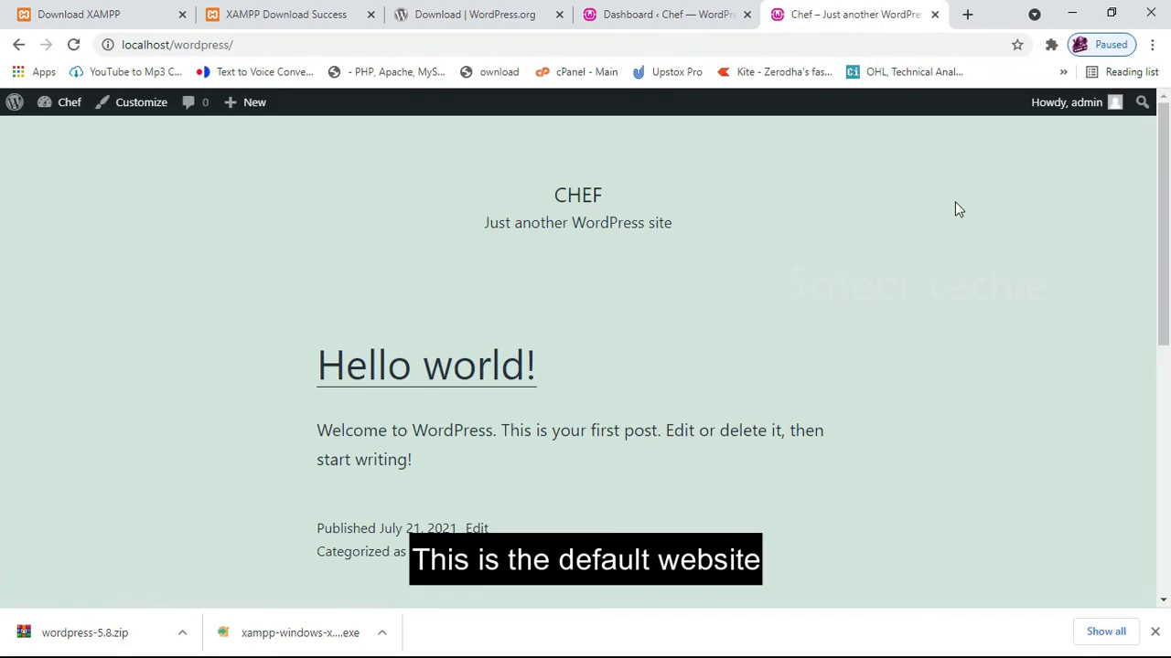
pyautogui.scroll(-2, 814, 299)
pyautogui.scroll(-5, 814, 299)
pyautogui.scroll(7, 811, 298)
pyautogui.moveTo(1168, 170)
pyautogui.mouseDown()
pyautogui.moveTo(1168, 313)
pyautogui.moveTo(1169, 151)
pyautogui.mouseUp()
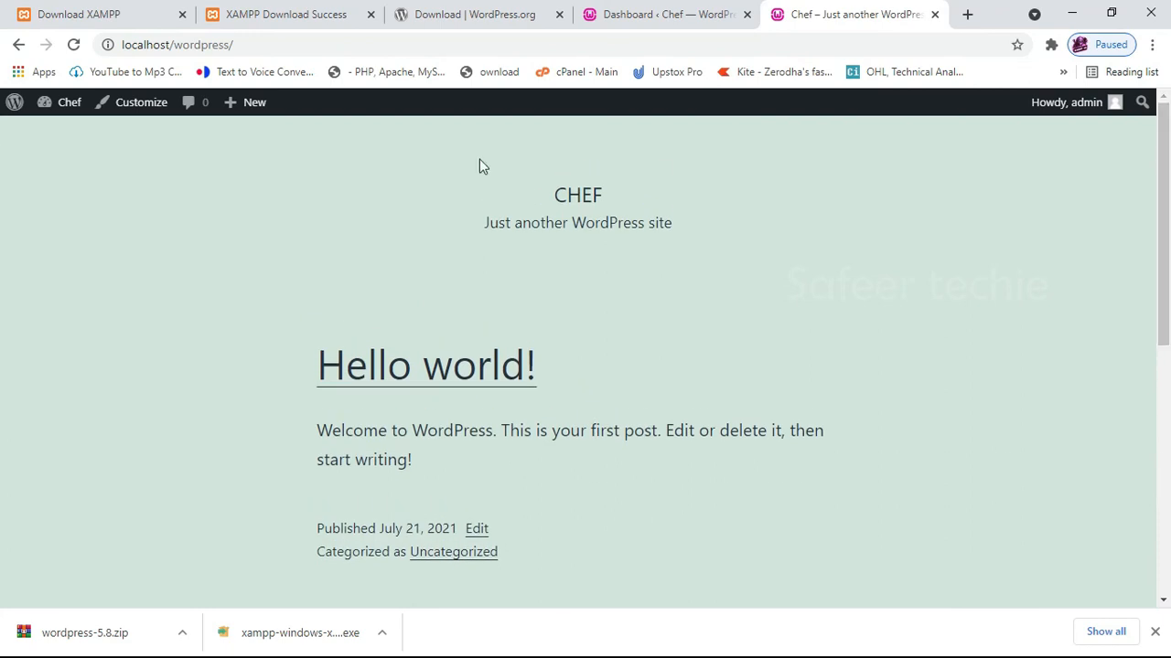
# Go to localhost/wordpress/wp-admin for the Dashboard and close the duplicate tab.
pyautogui.click(293, 42)
pyautogui.click(274, 44)
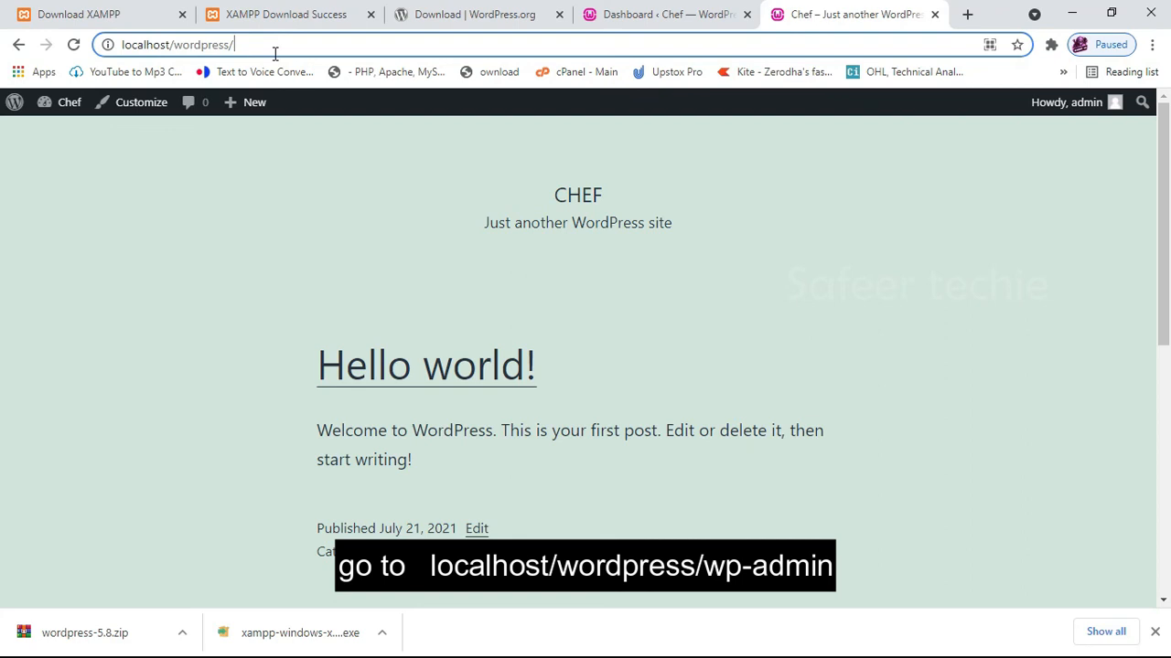
pyautogui.write('wp-')
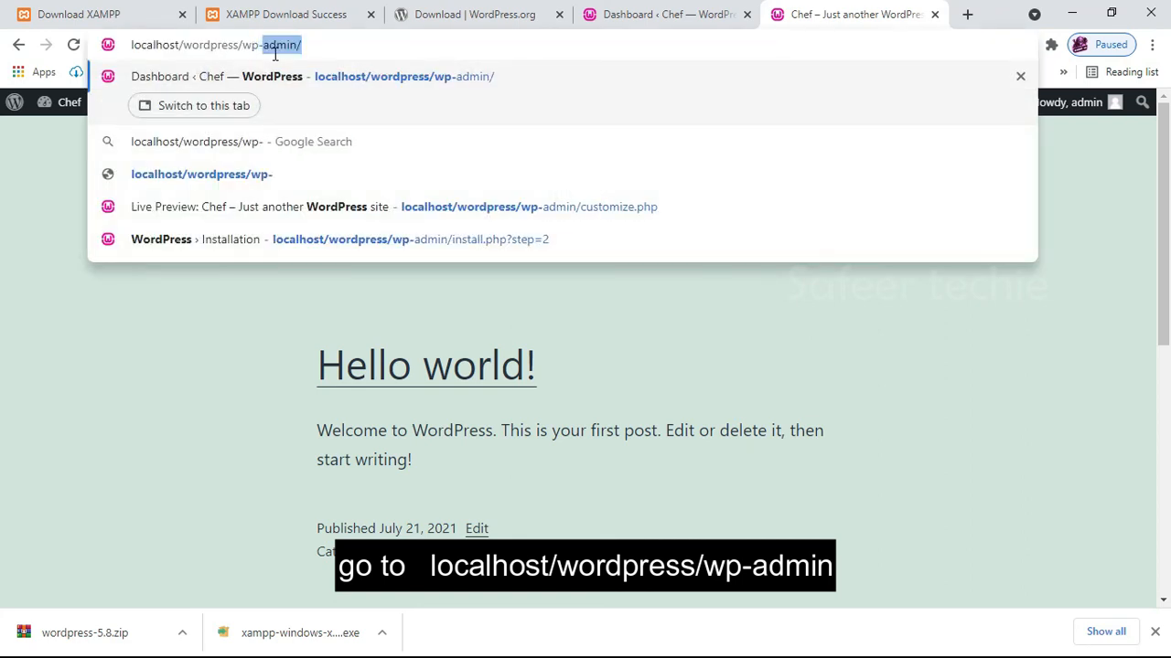
pyautogui.press('Right')
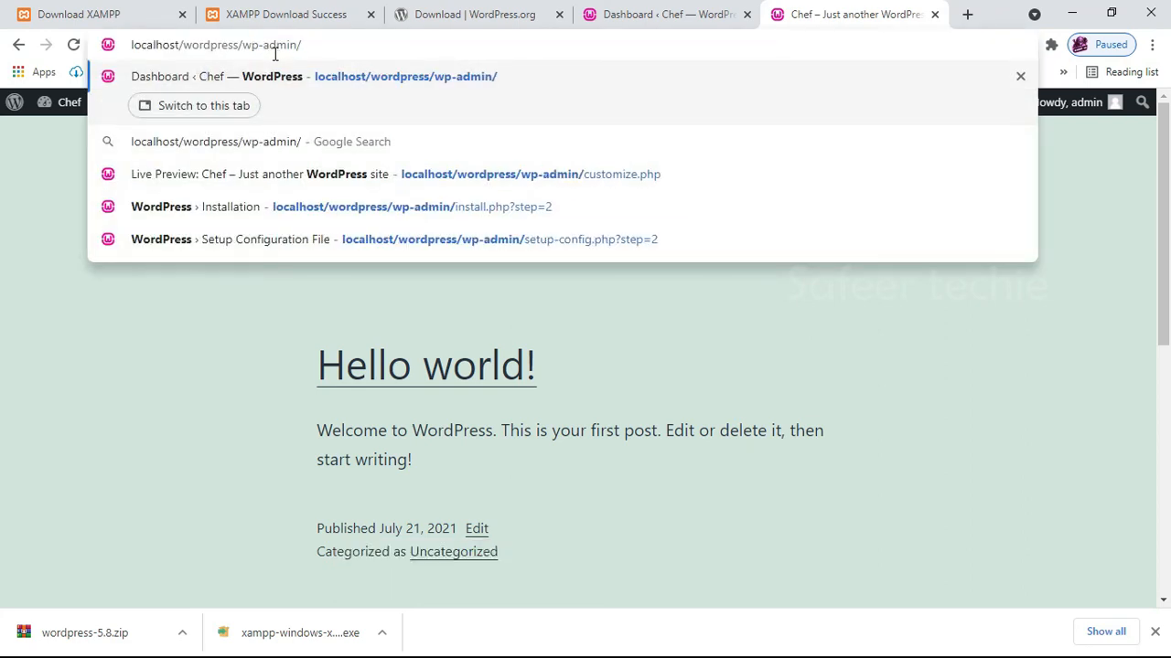
pyautogui.press('Return')
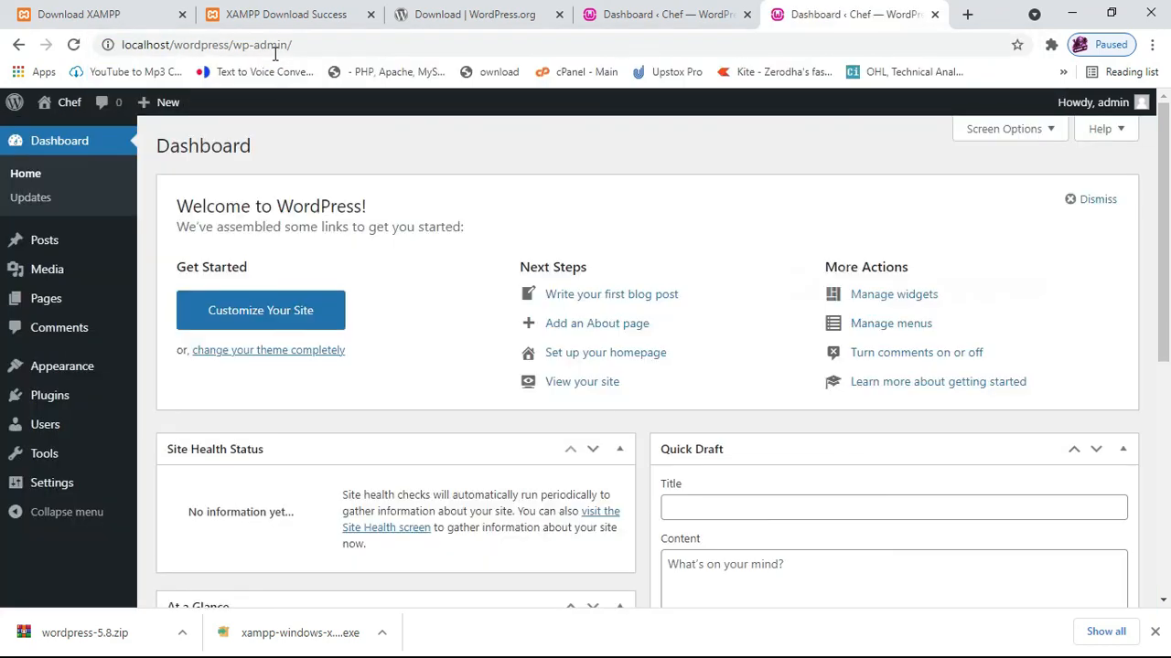
pyautogui.click(746, 14)
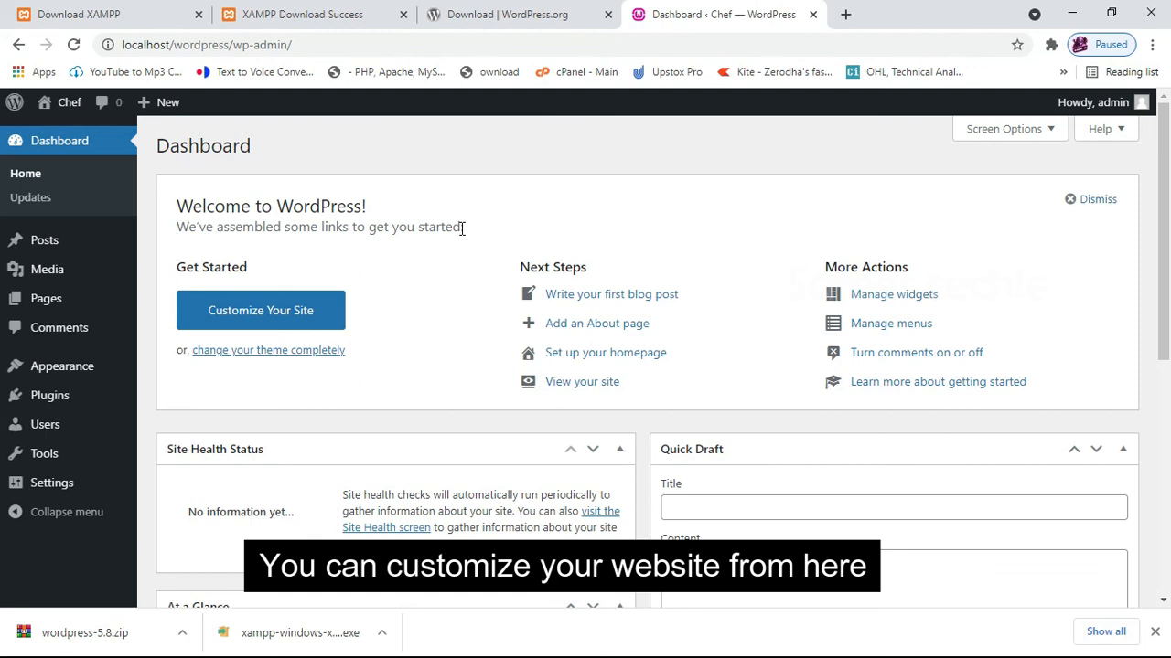